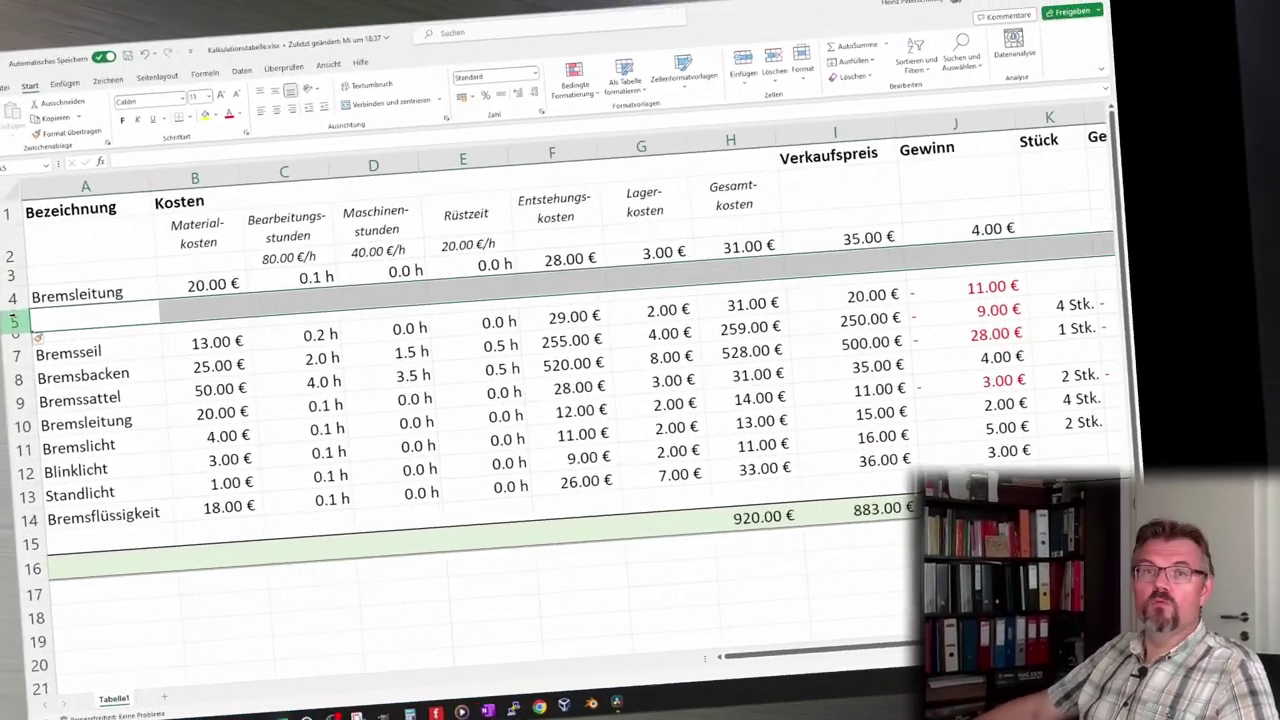
In B5, insert the XVERWEIS function from the Nachschlagen und Verweisen category.
left_click(95, 287)
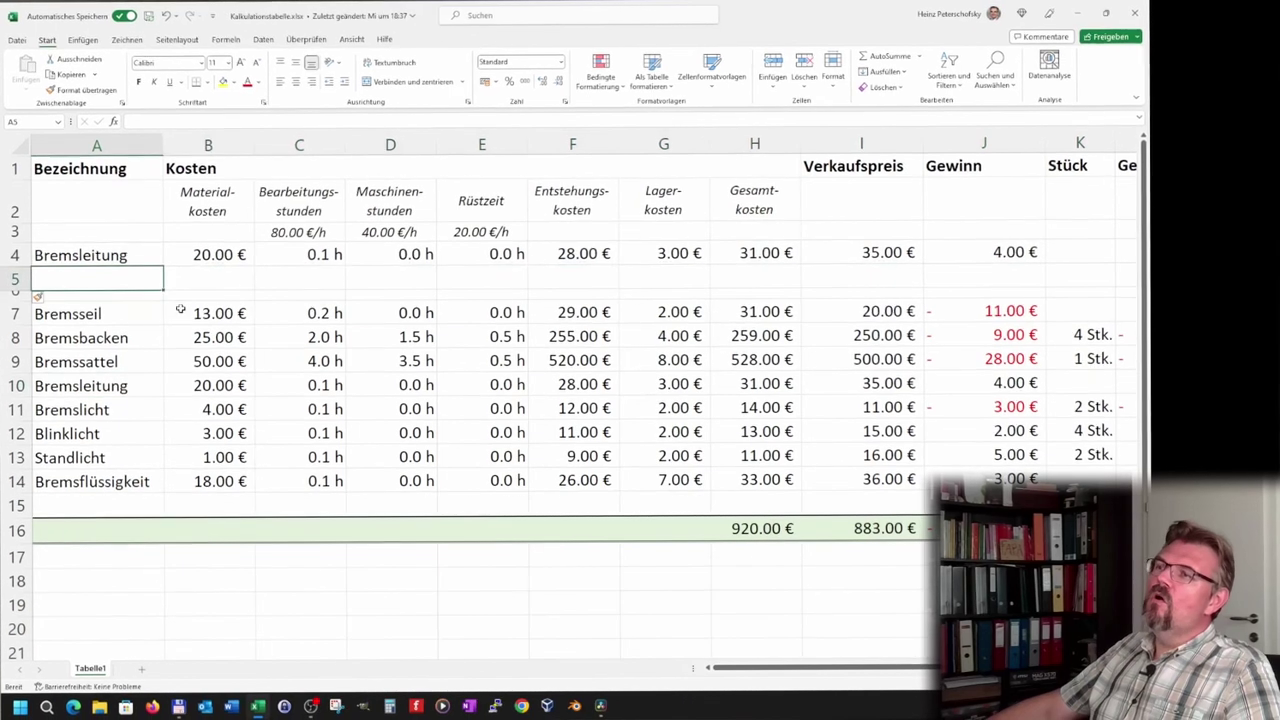
left_click(200, 286)
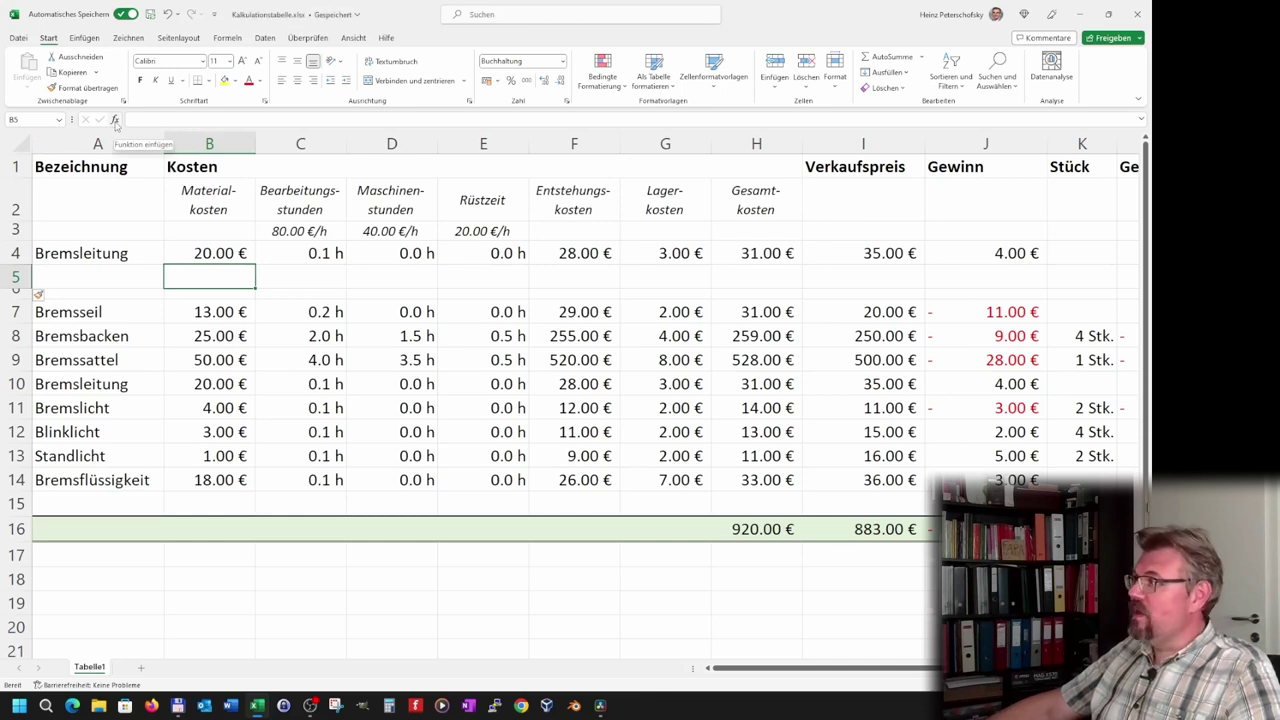
left_click(115, 120)
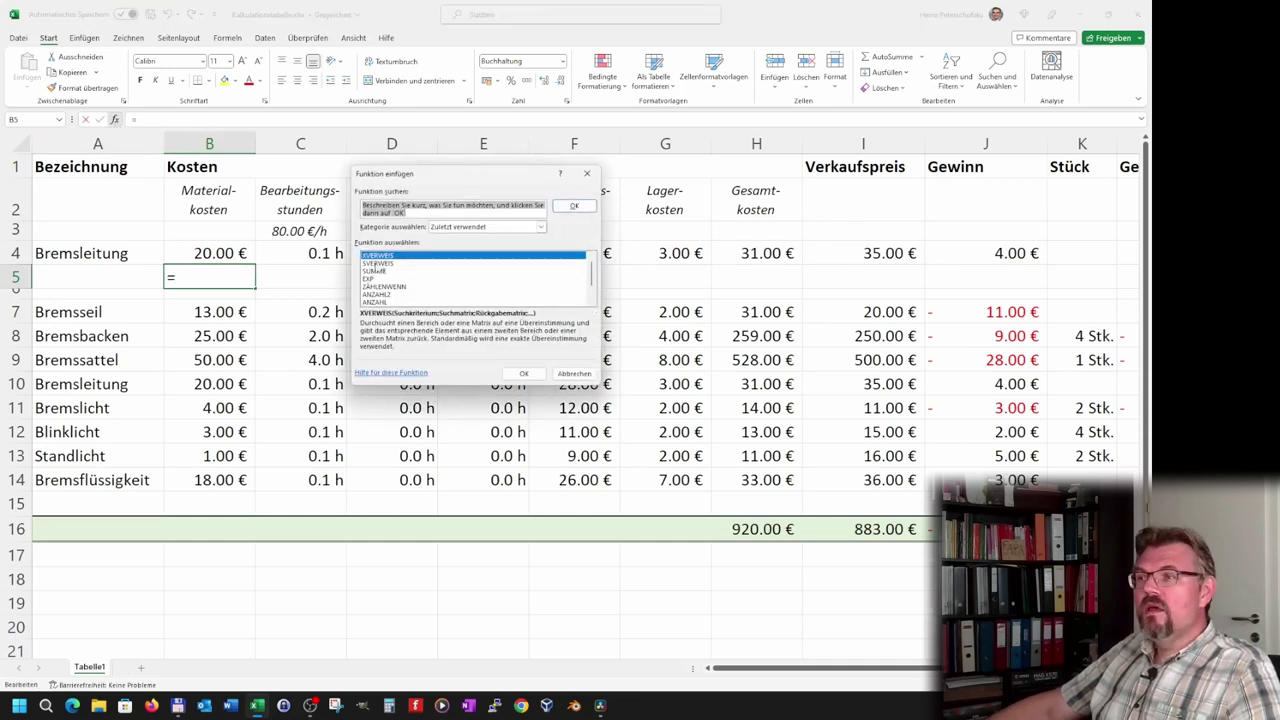
left_click(384, 257)
left_click(540, 228)
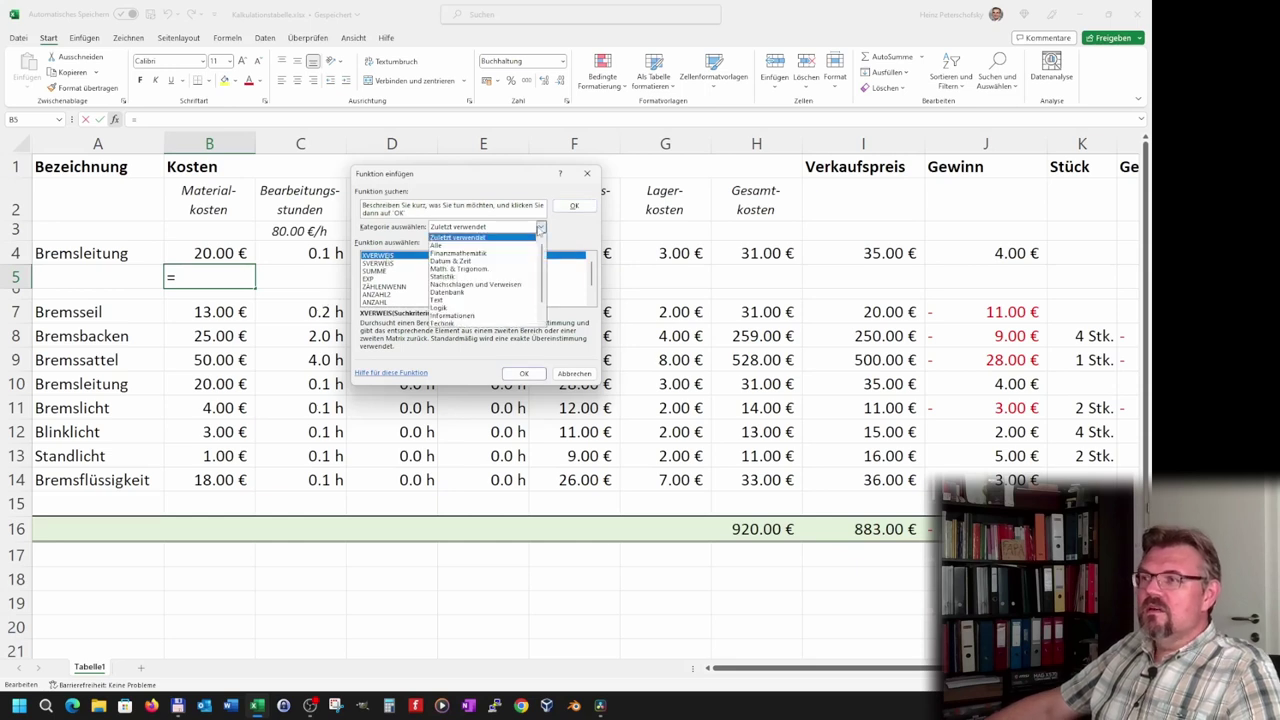
left_click(492, 285)
left_click_drag(592, 268, 594, 313)
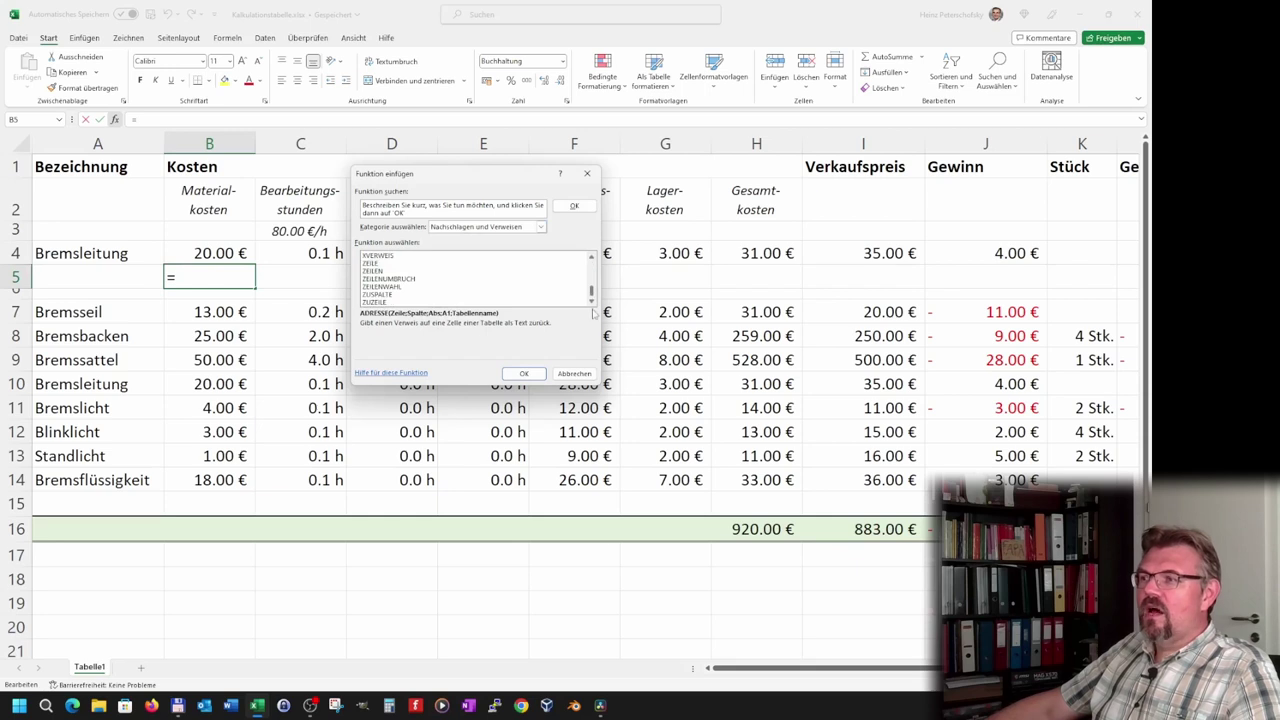
left_click(389, 260)
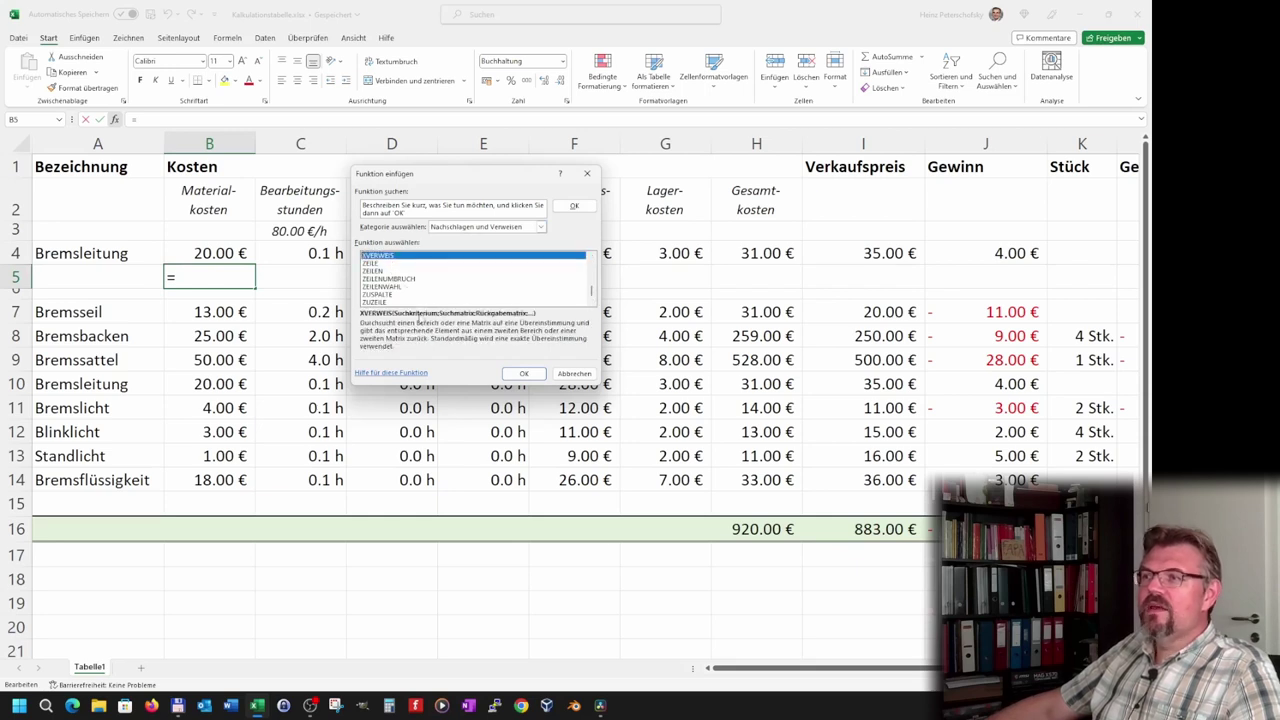
left_click(523, 373)
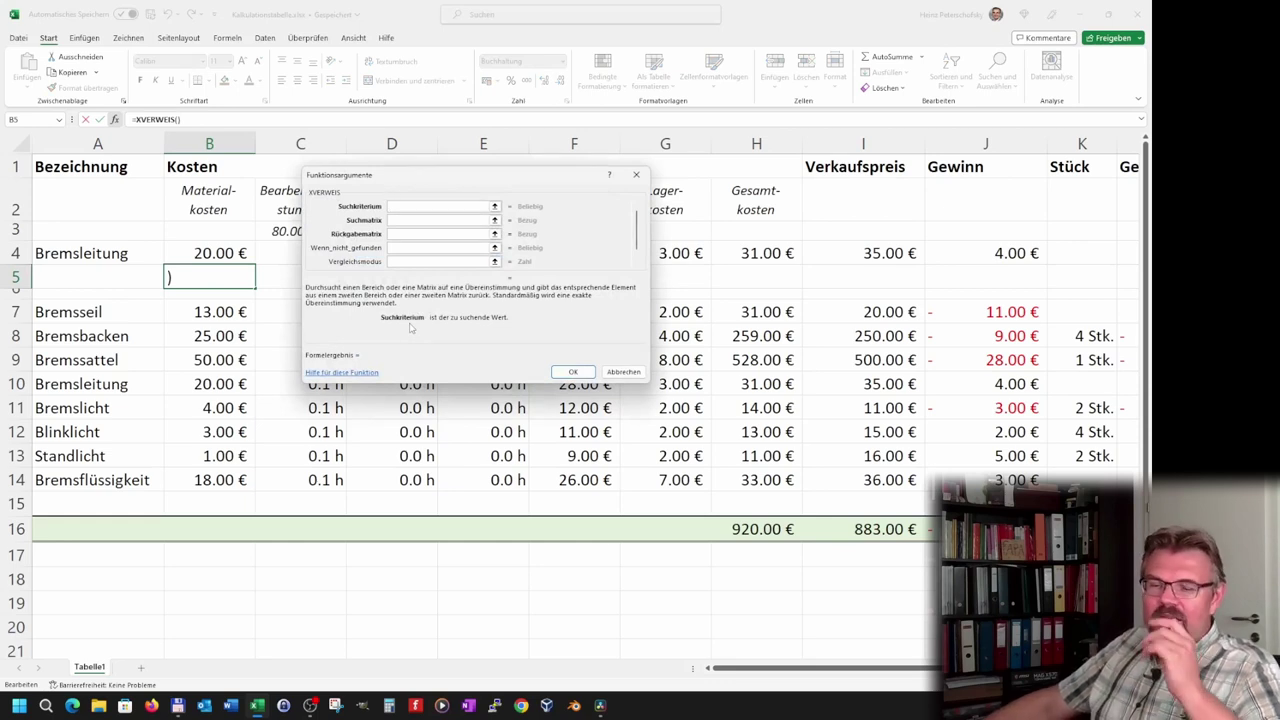
Set XVERWEIS arguments to Suchkriterium A5, Suchmatrix A7:A14 and Rückgabematrix B7:B14, then confirm.
left_click(492, 204)
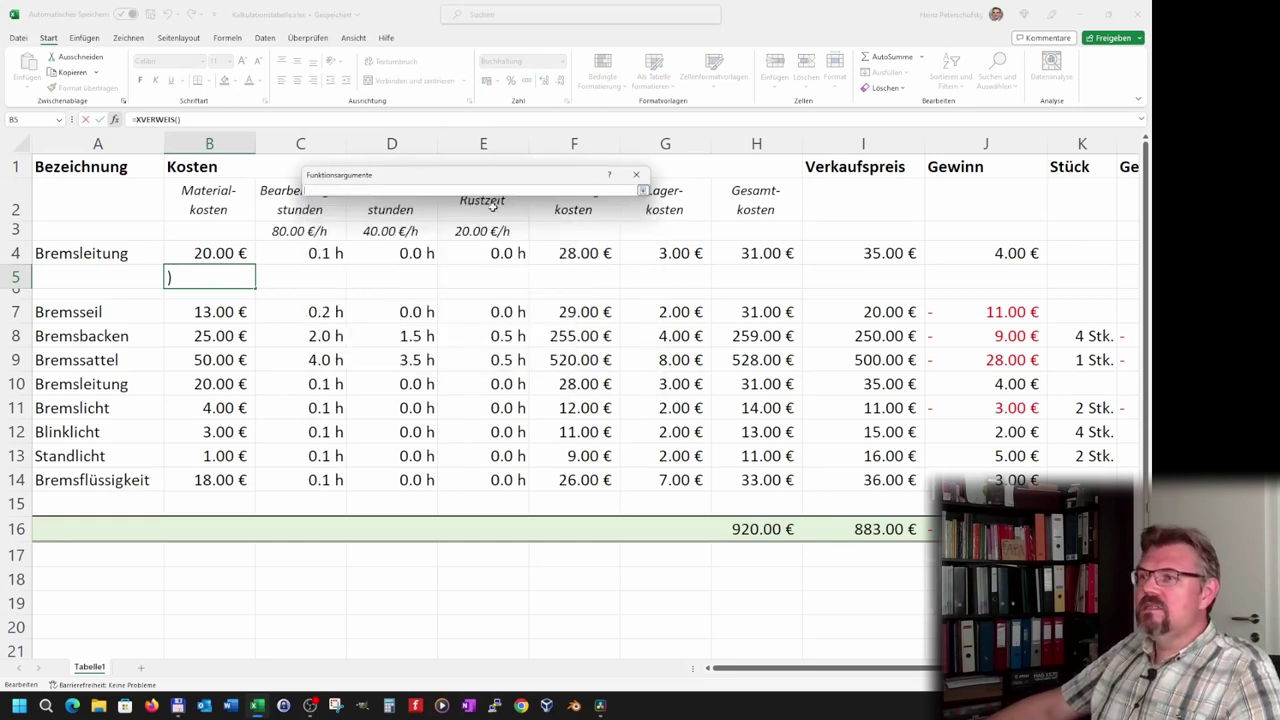
left_click(113, 277)
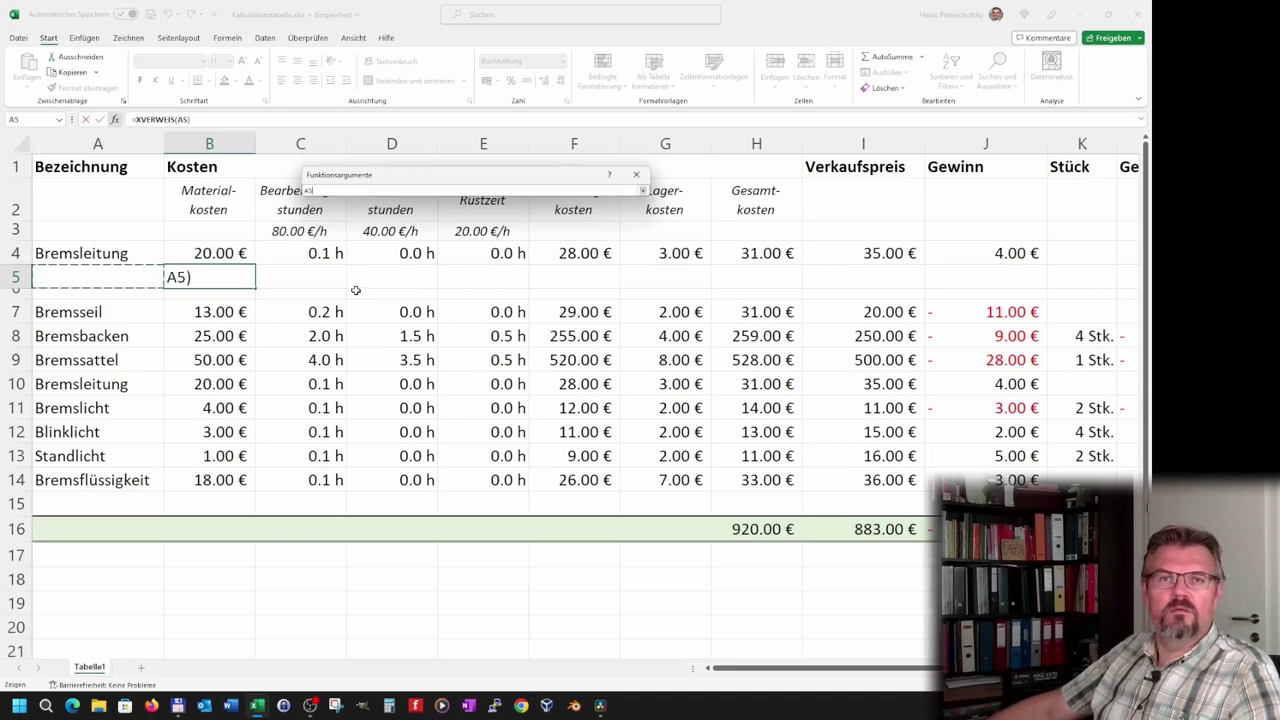
left_click(643, 190)
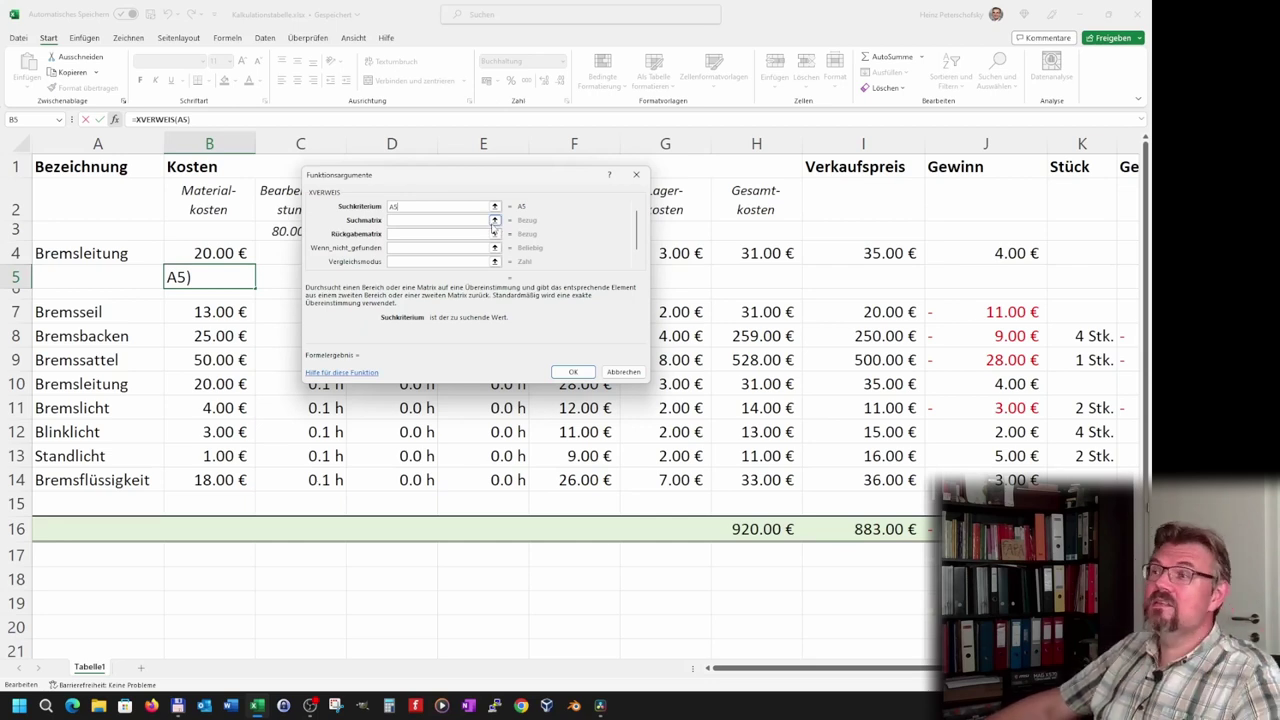
left_click(495, 220)
left_click_drag(130, 312, 133, 482)
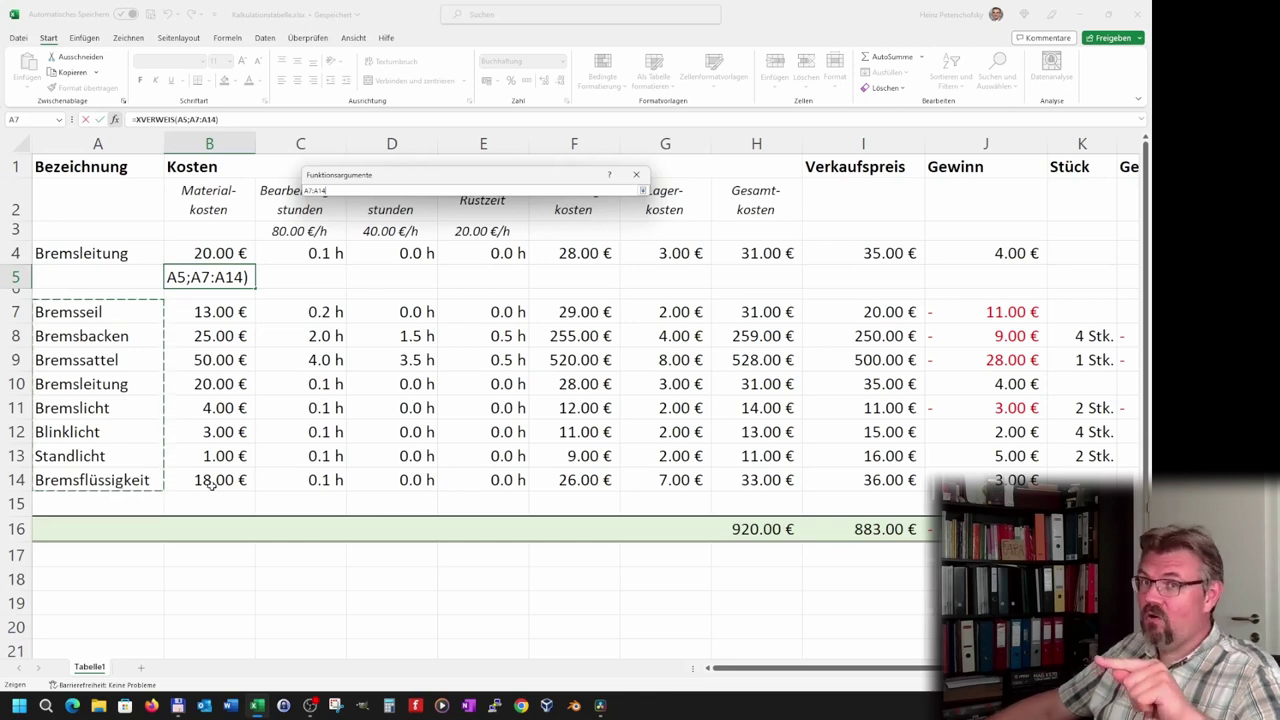
left_click(643, 190)
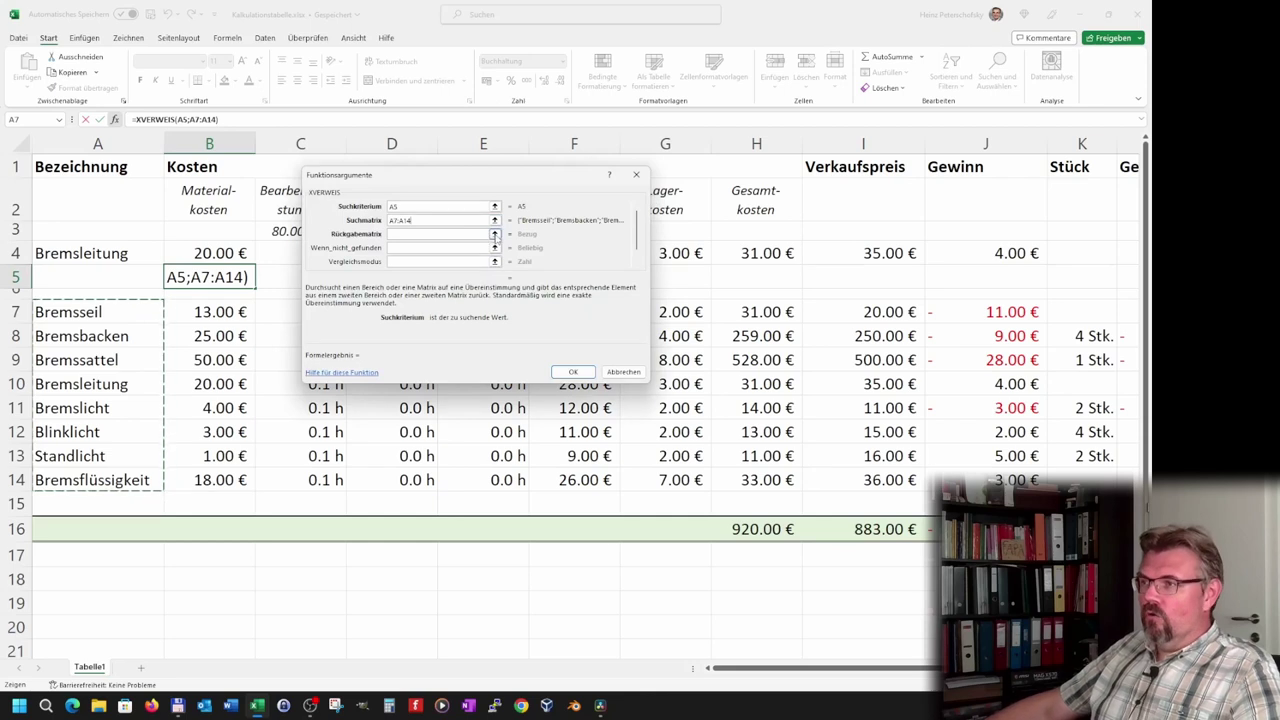
left_click(494, 233)
left_click_drag(220, 313, 222, 480)
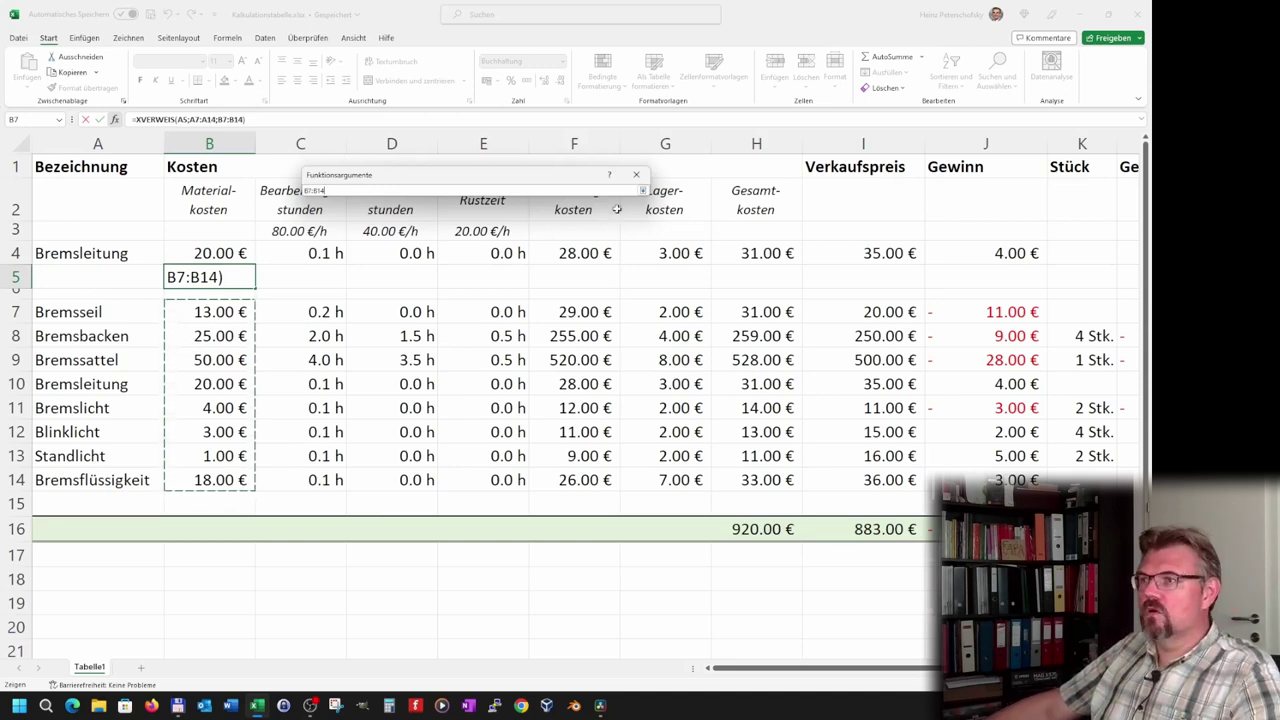
left_click(643, 192)
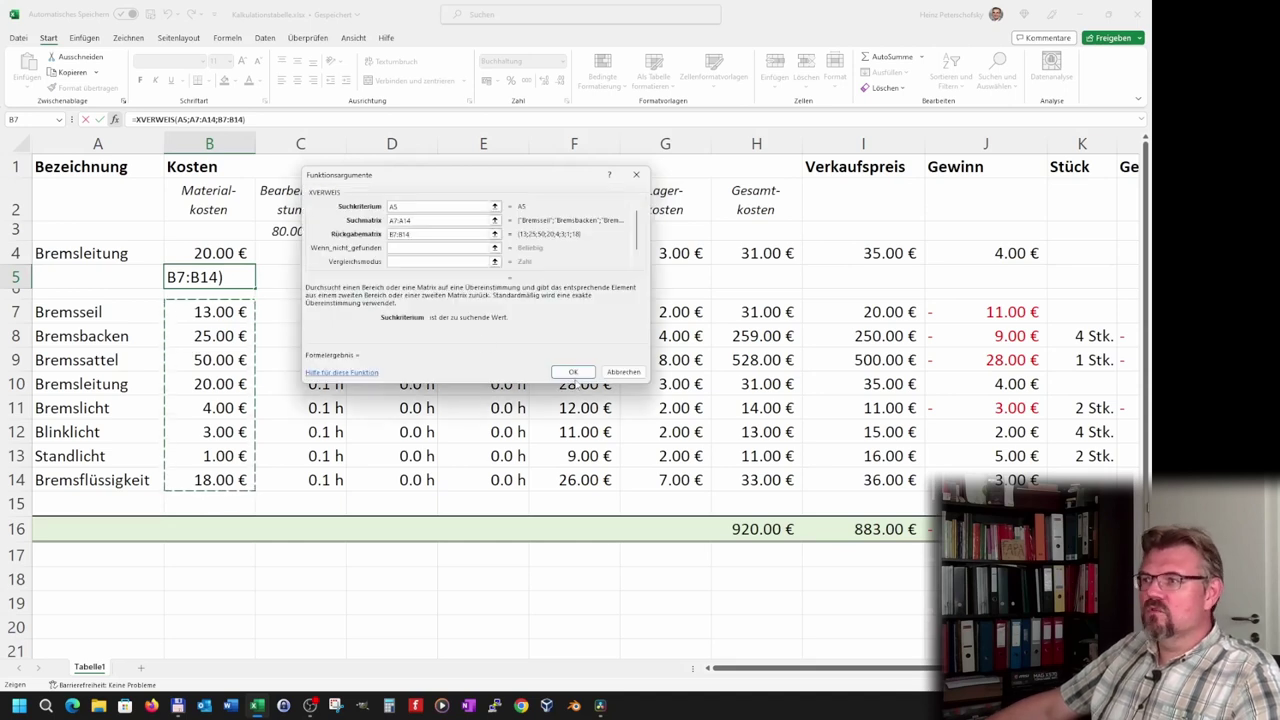
left_click(573, 372)
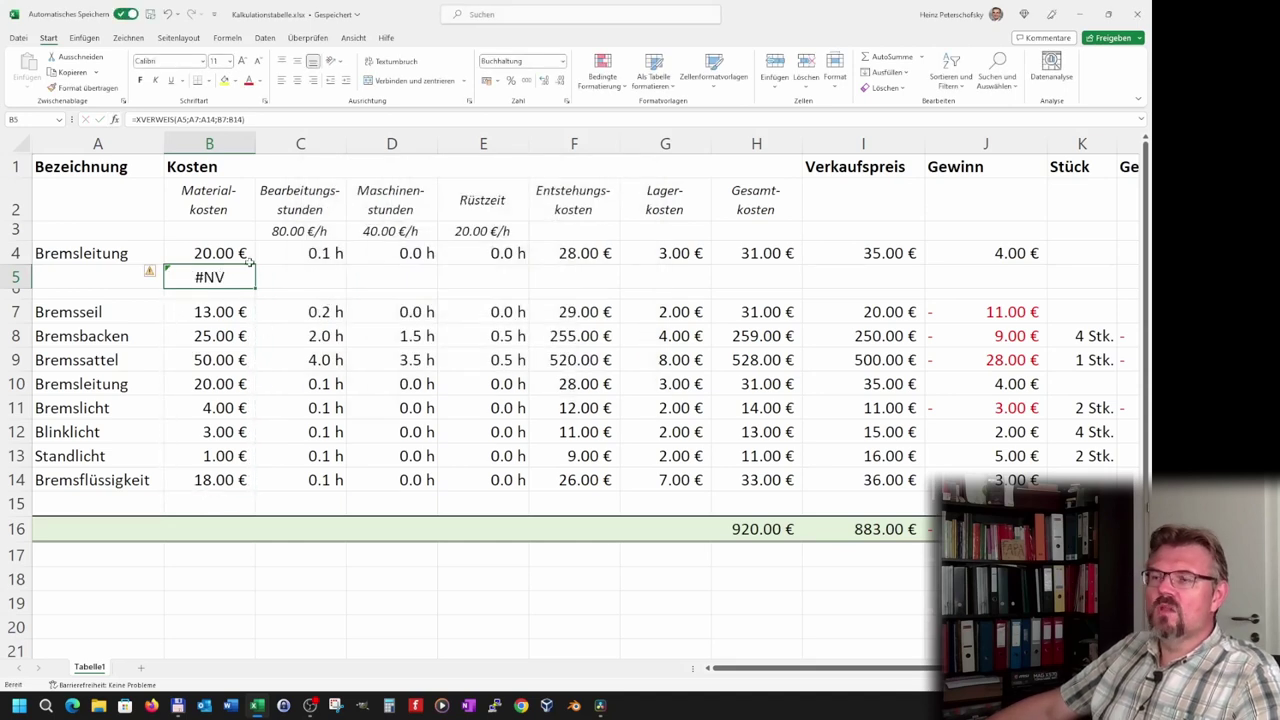
Enter the item name Bremsleitung in A5.
left_click(64, 284)
type("Bre")
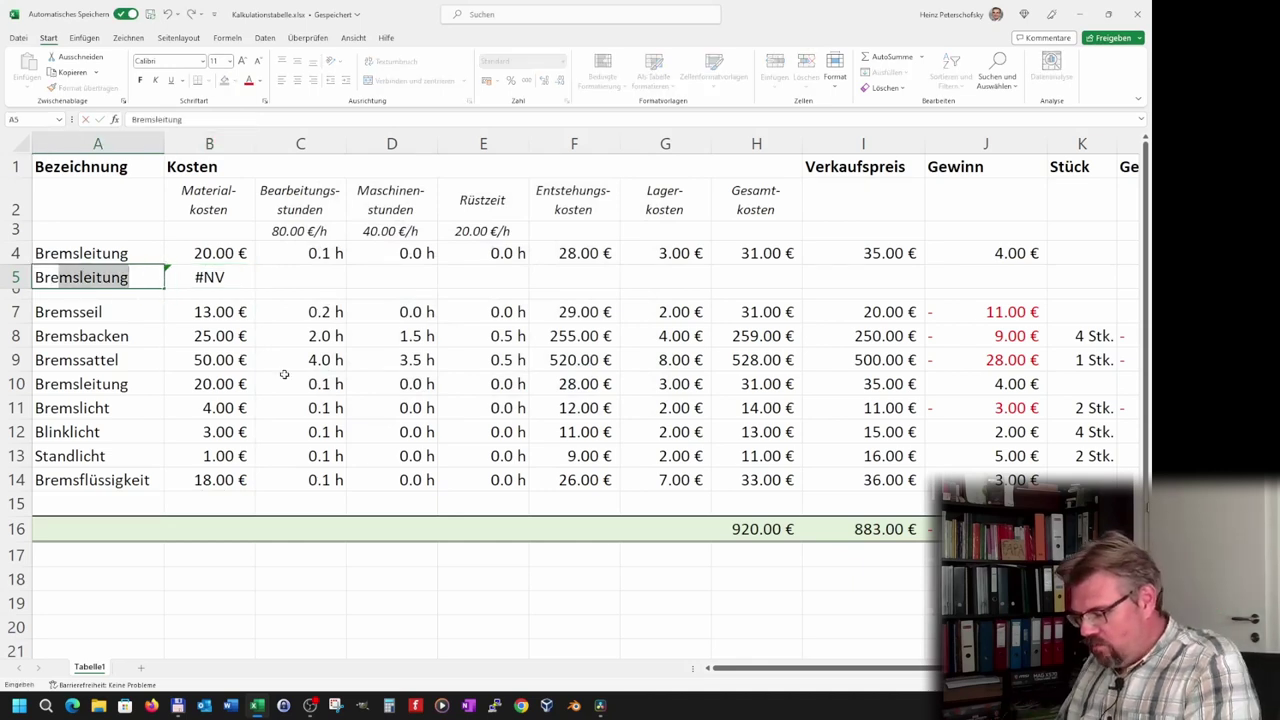
type("msleitung")
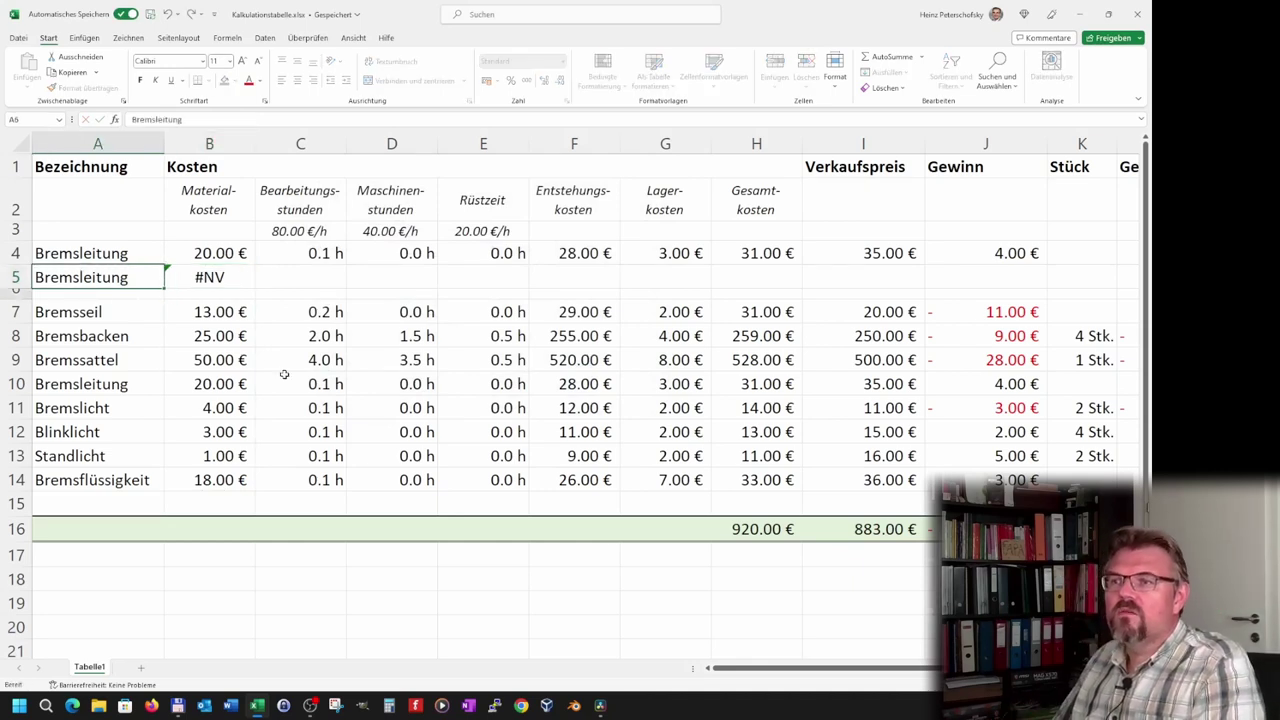
key("Return")
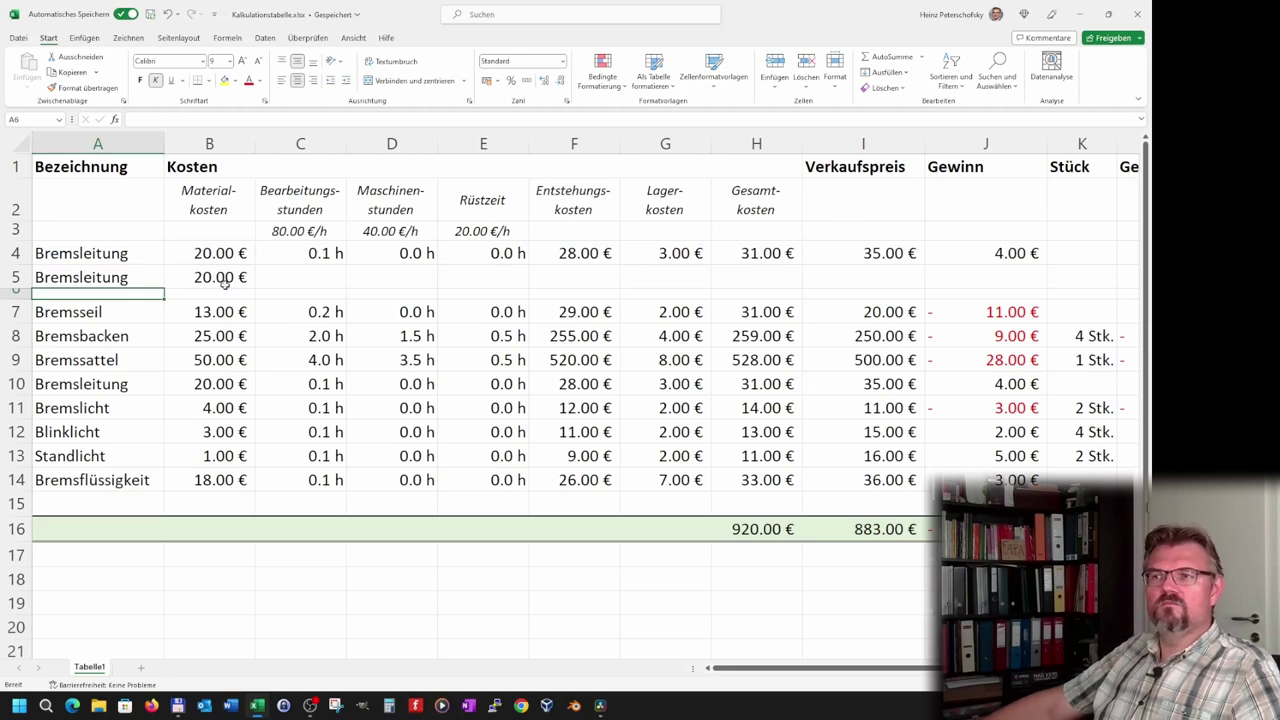
Fill B5's formula right to J5 and open C5's copied formula to check it.
left_click(222, 285)
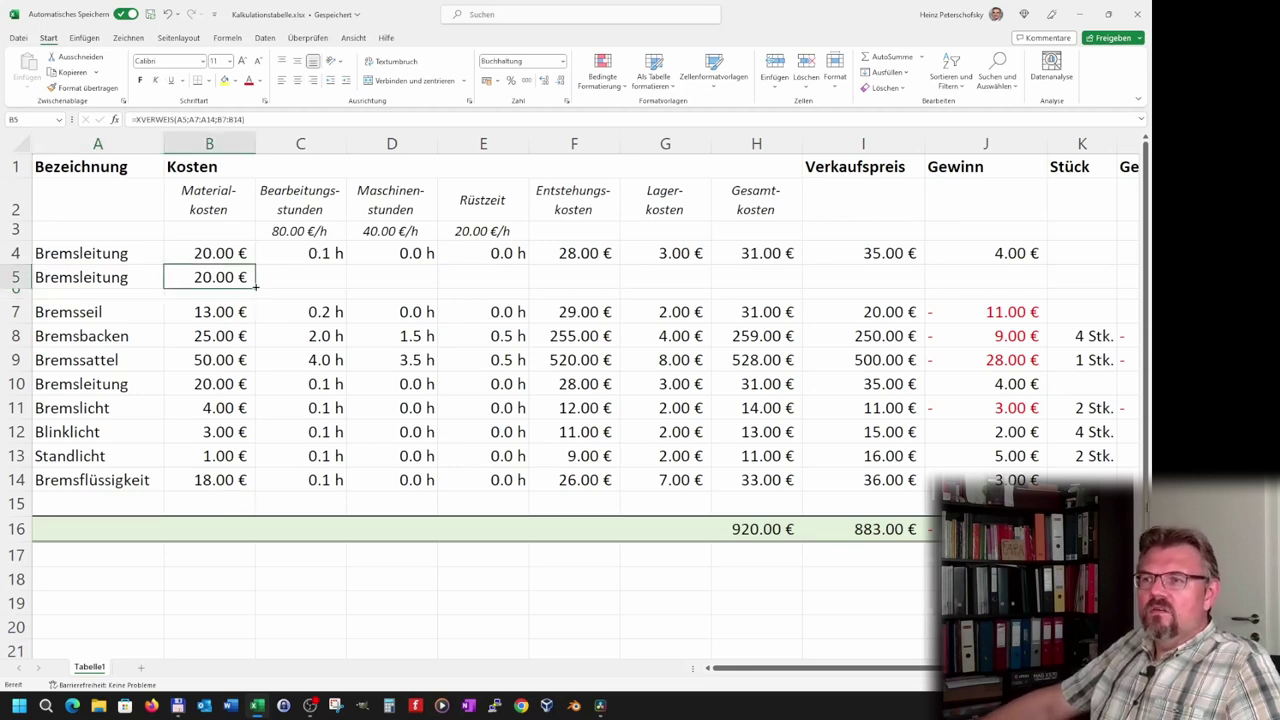
left_click_drag(255, 285, 1040, 290)
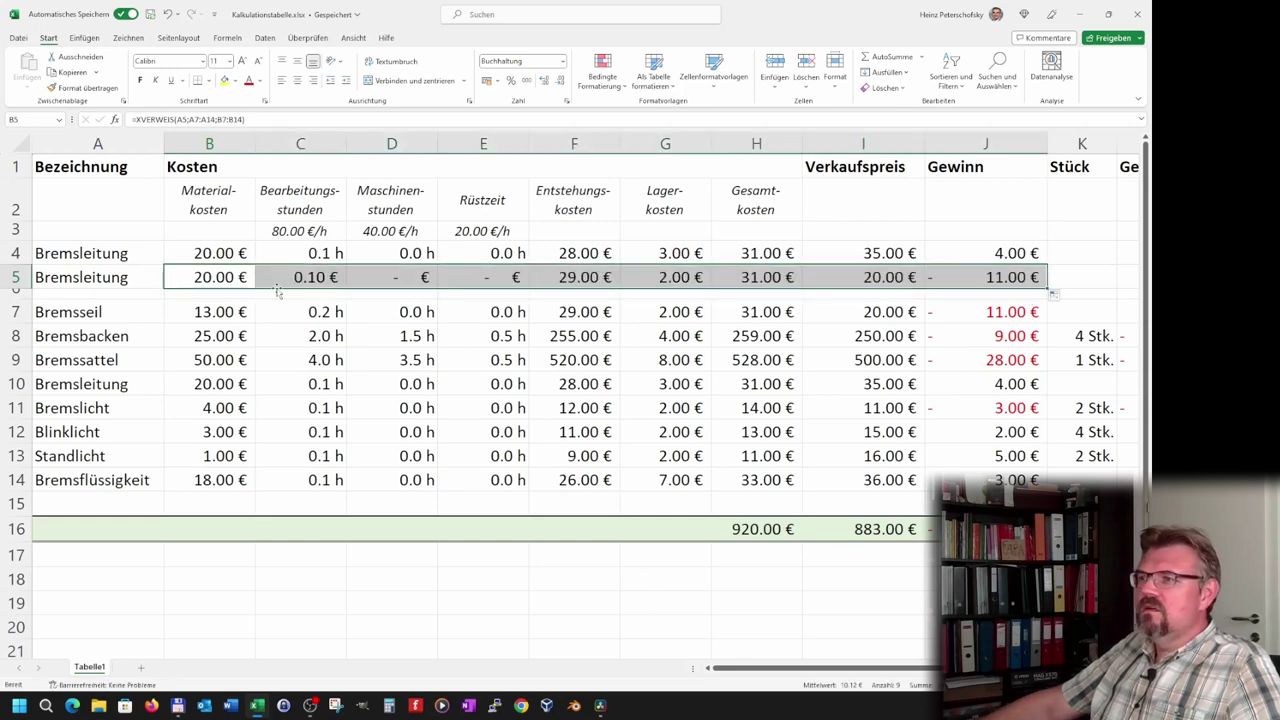
left_click(310, 331)
left_click(305, 284)
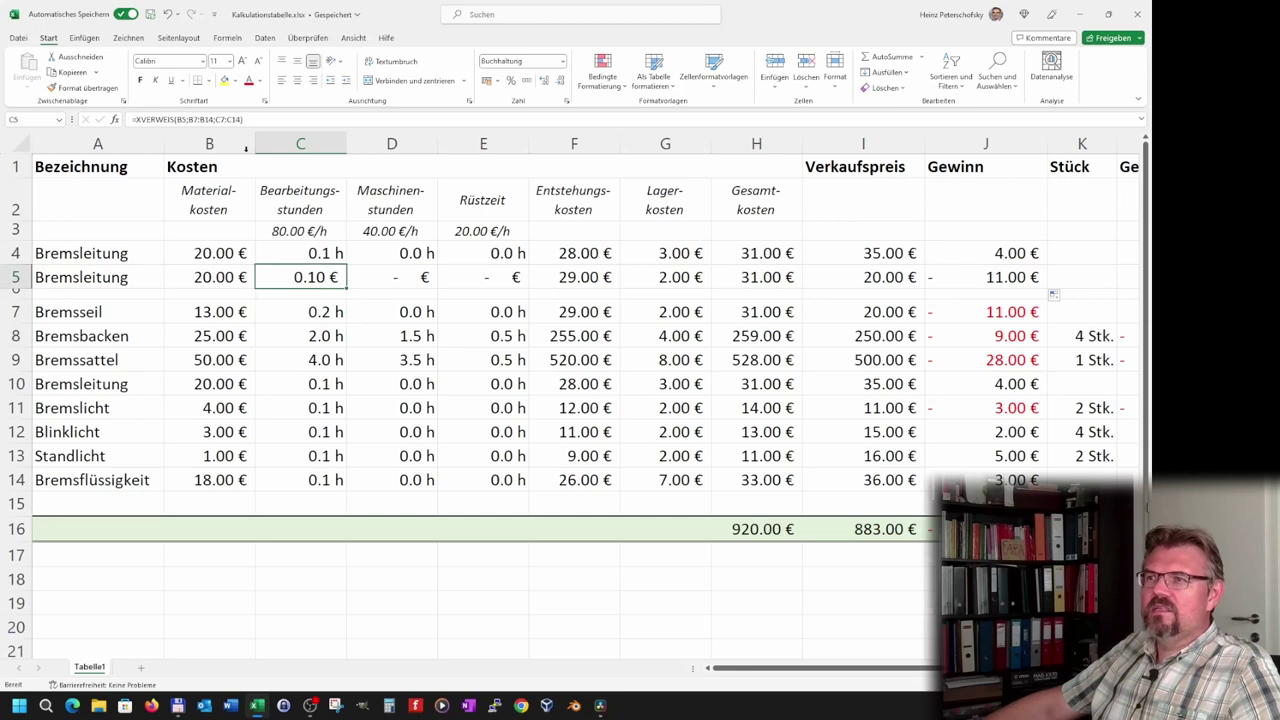
left_click(229, 272)
left_click(301, 277)
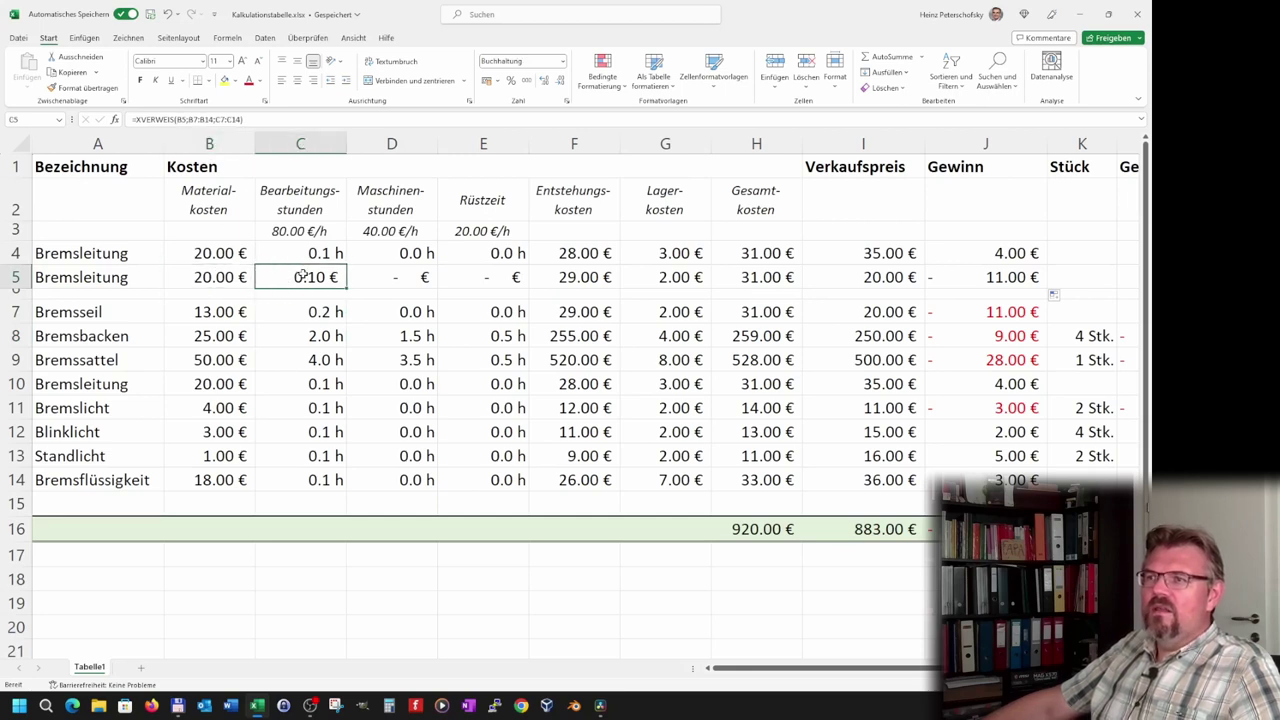
left_click(250, 120)
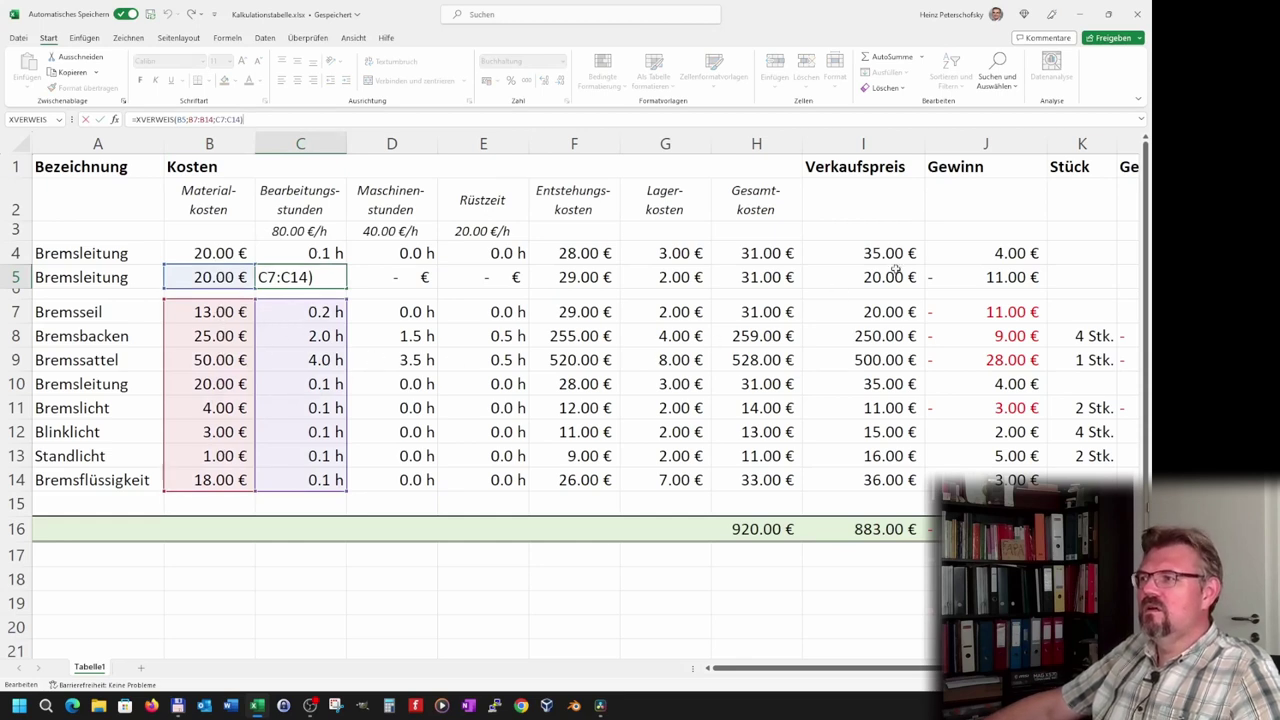
Anchor B5's references as $A5 and $A7:$A14, then fill the formula across to J5.
left_click(205, 312)
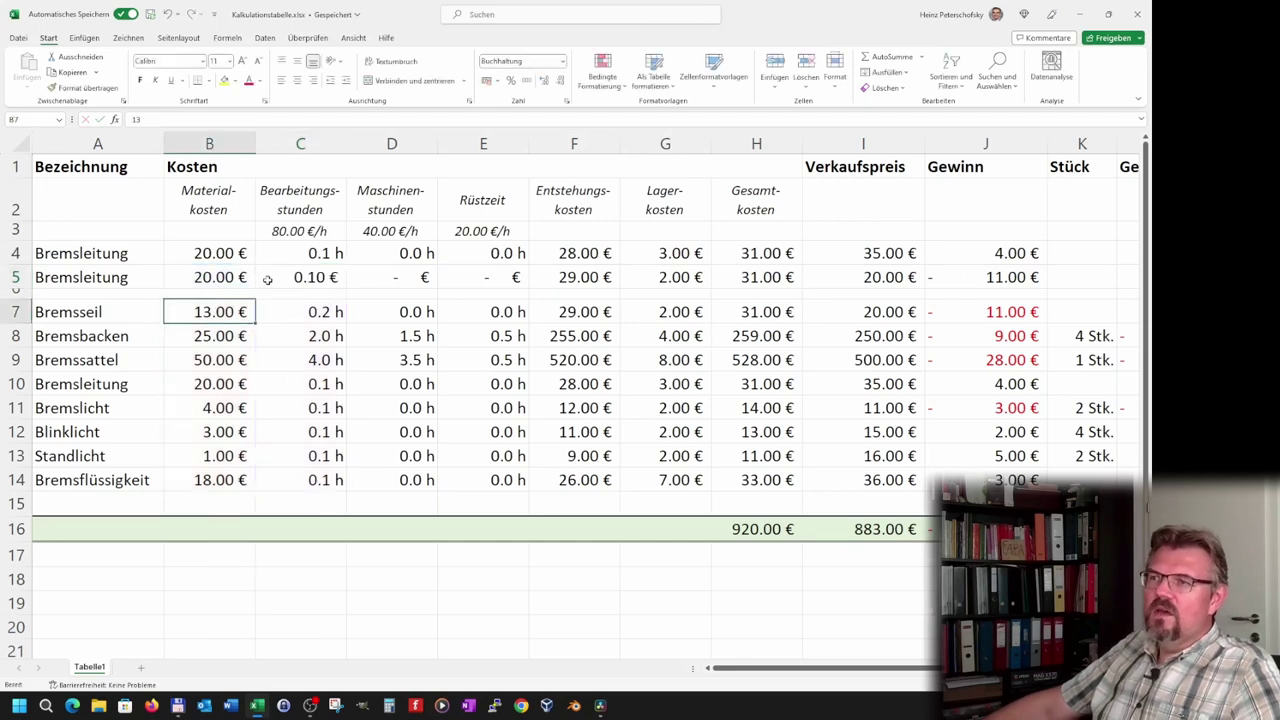
left_click(240, 284)
key("F2")
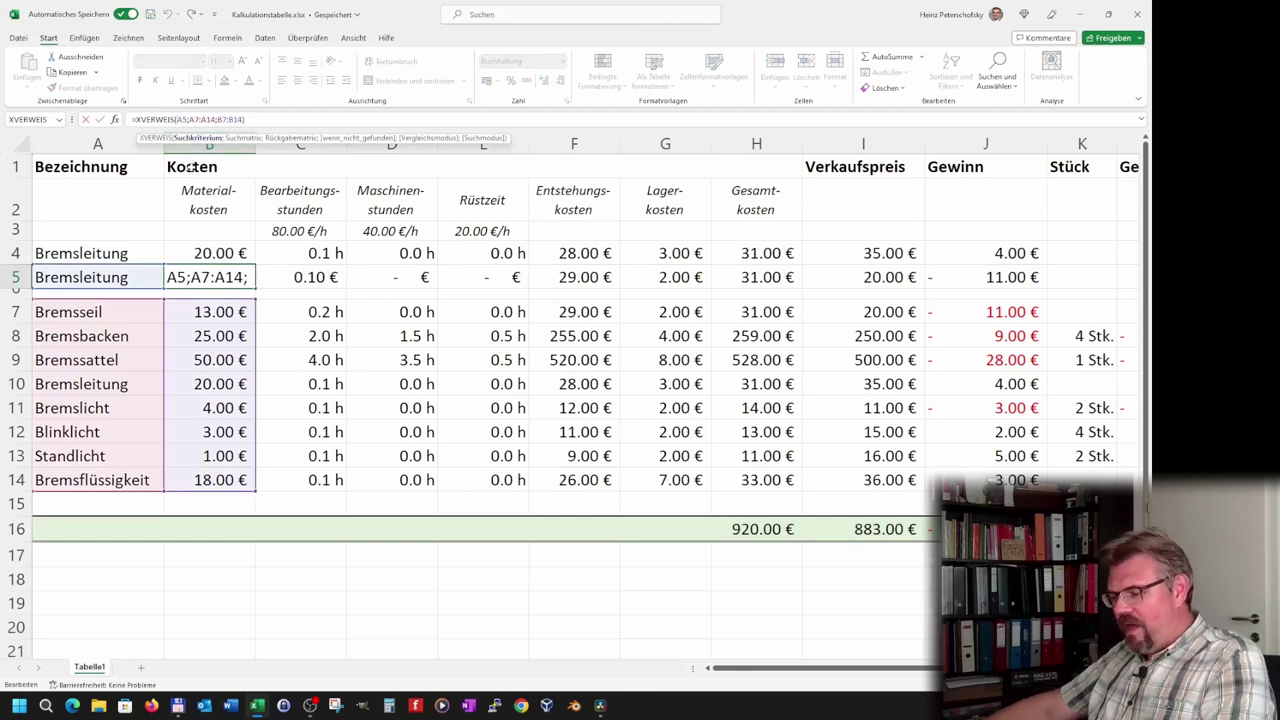
type("$")
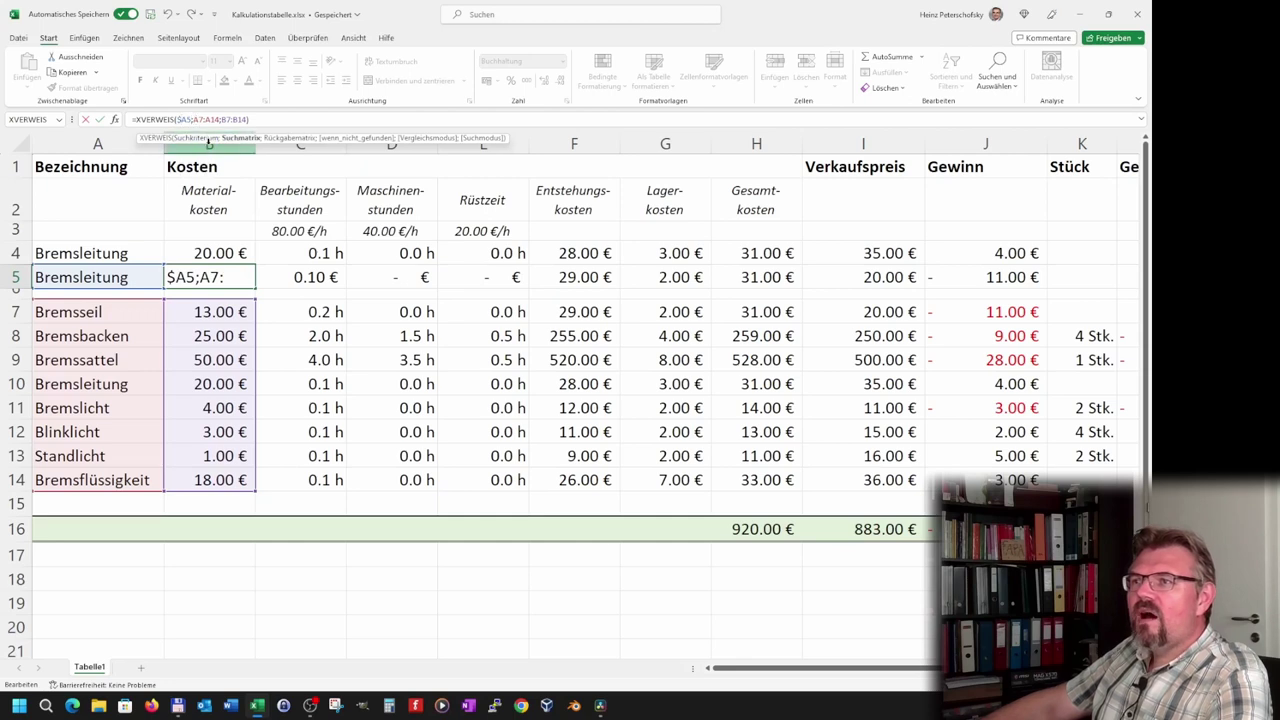
left_click(191, 120)
type("$")
left_click(210, 120)
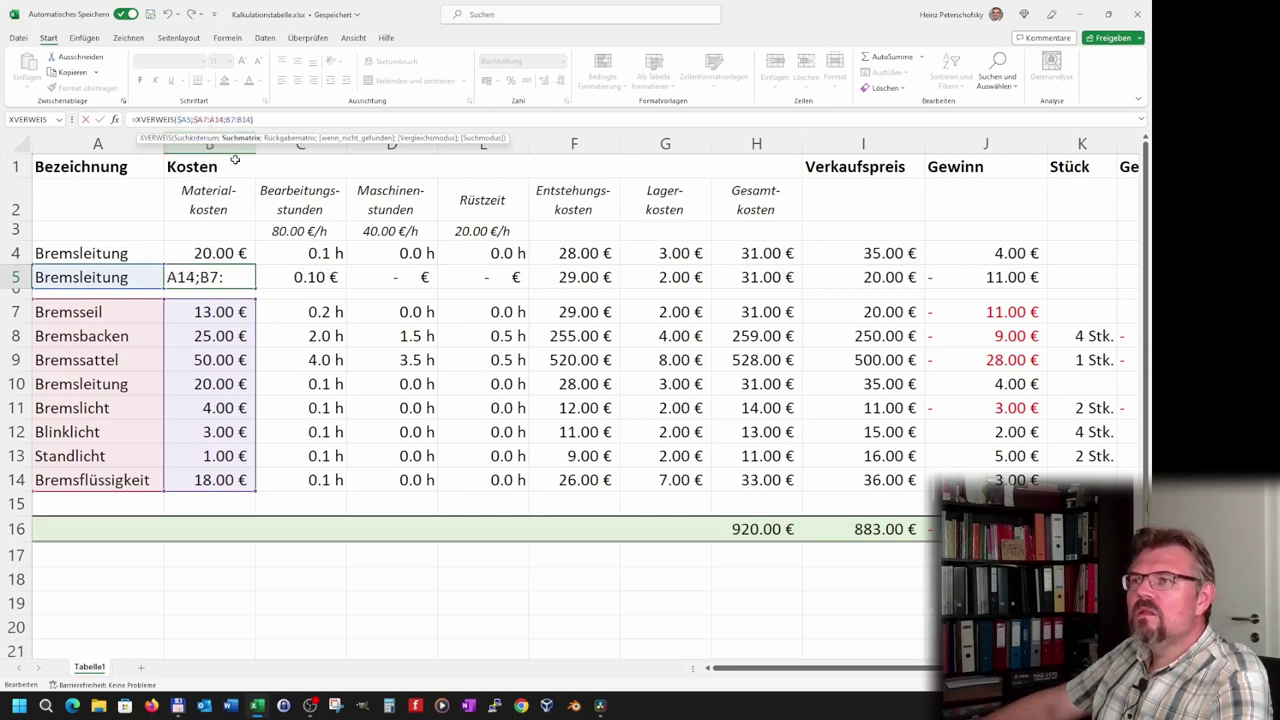
type("$")
key("ctrl+Return")
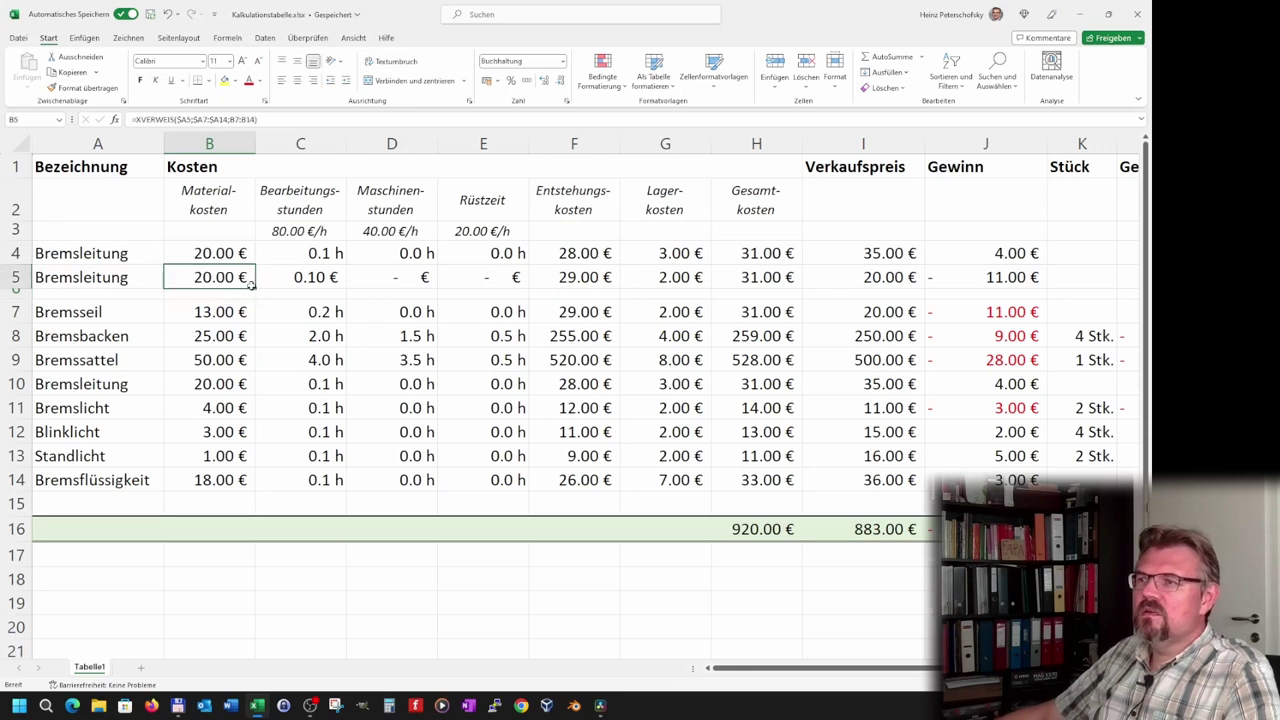
left_click_drag(255, 287, 1040, 286)
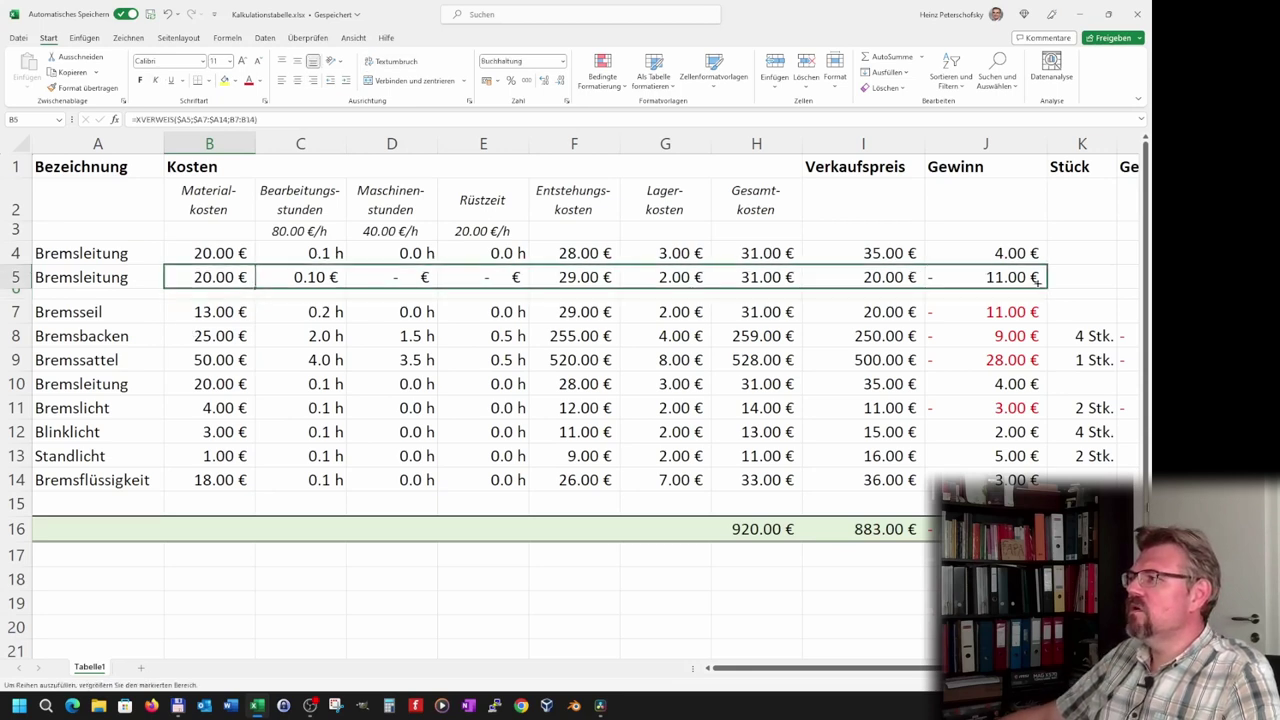
left_click(929, 371)
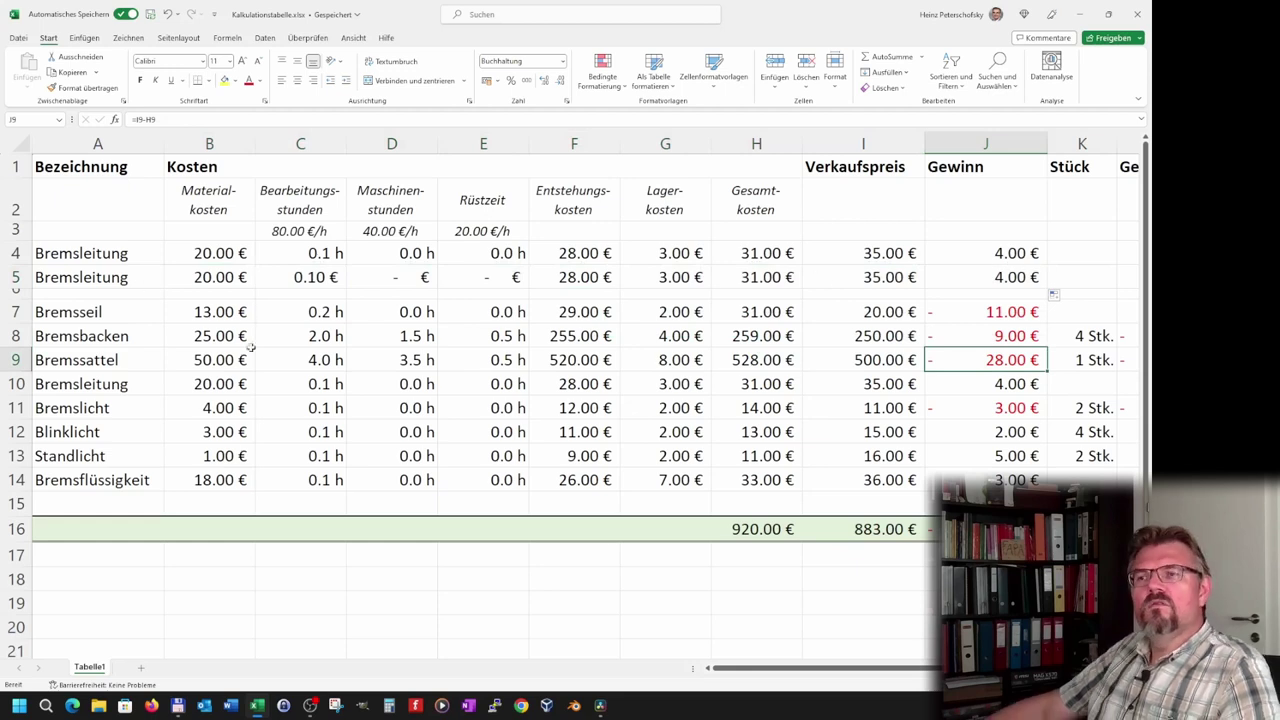
Use Format übertragen to copy row 7's number formats onto row 5.
left_click(282, 280)
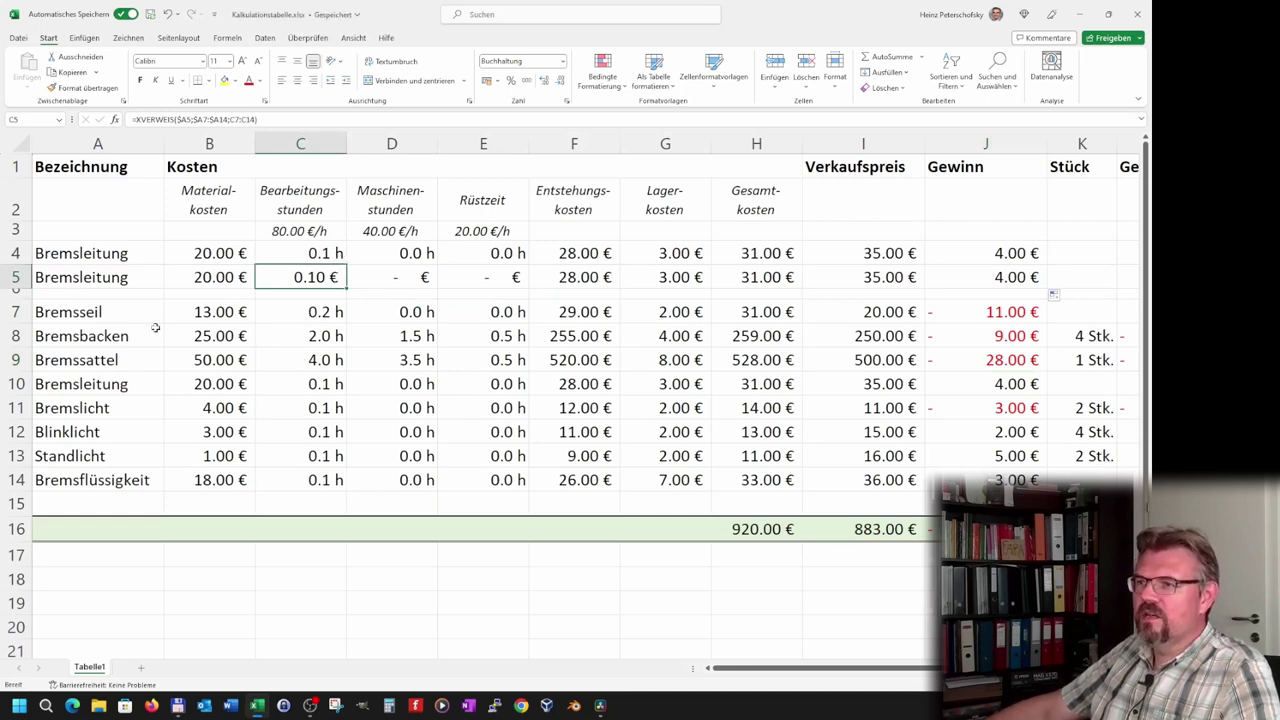
left_click(12, 313)
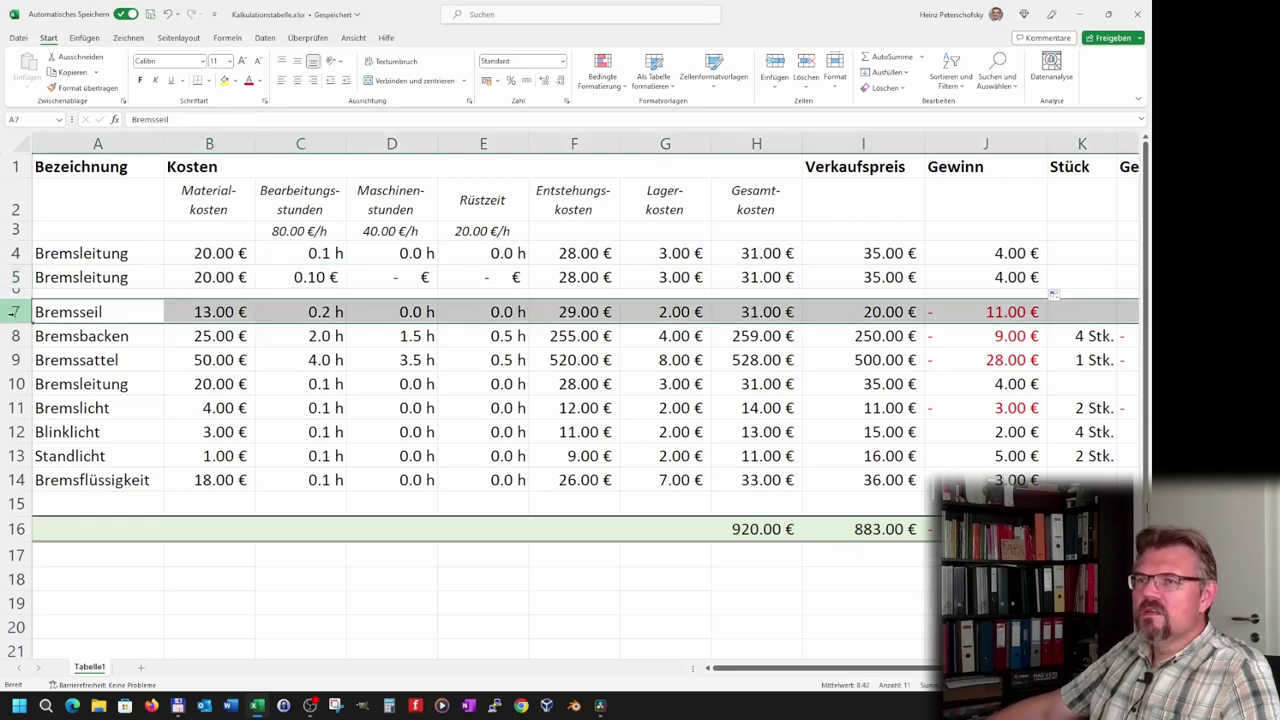
left_click(77, 90)
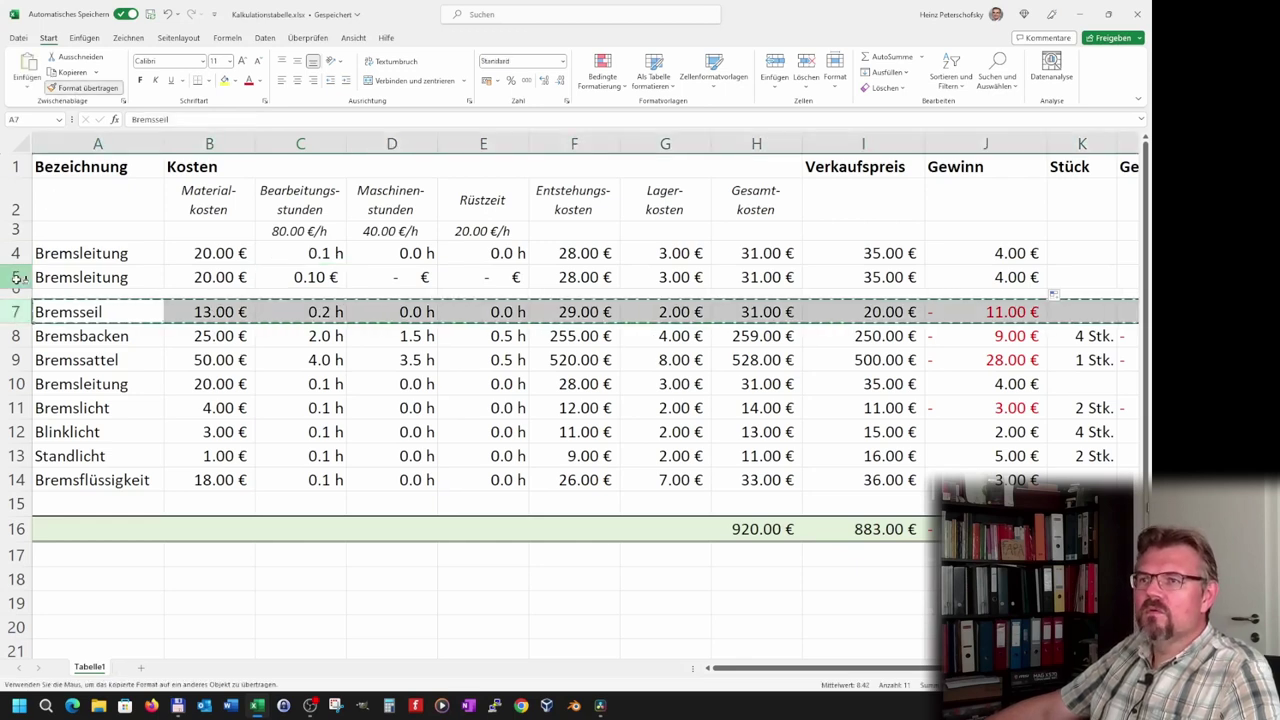
left_click(16, 277)
left_click(285, 360)
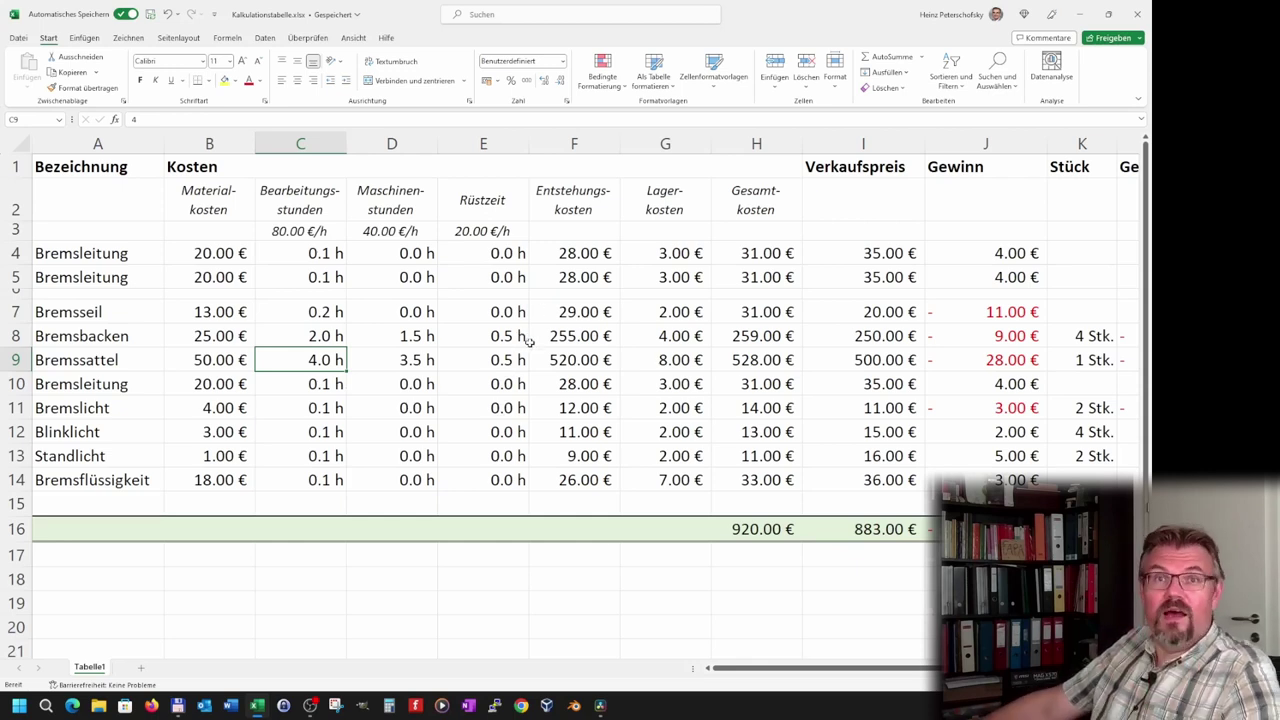
left_click(240, 276)
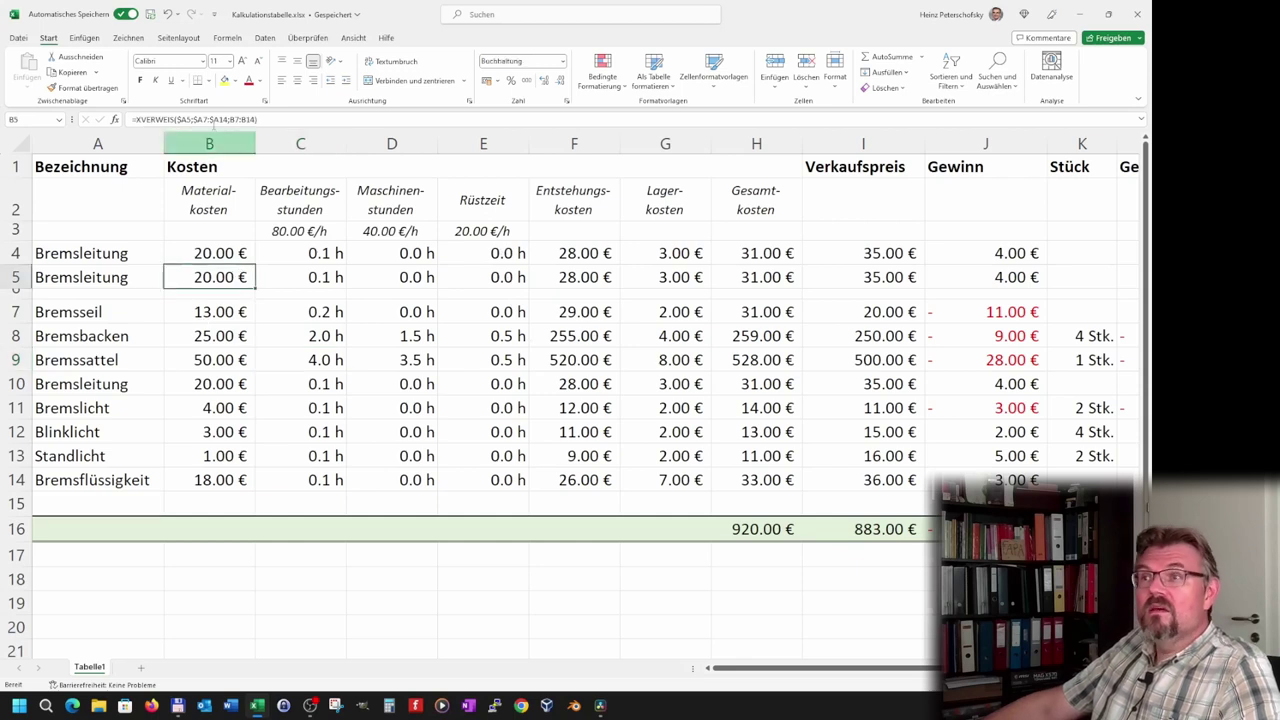
Inspect B4's SVERWEIS formula and leave it unchanged.
left_click(240, 252)
left_click(238, 119)
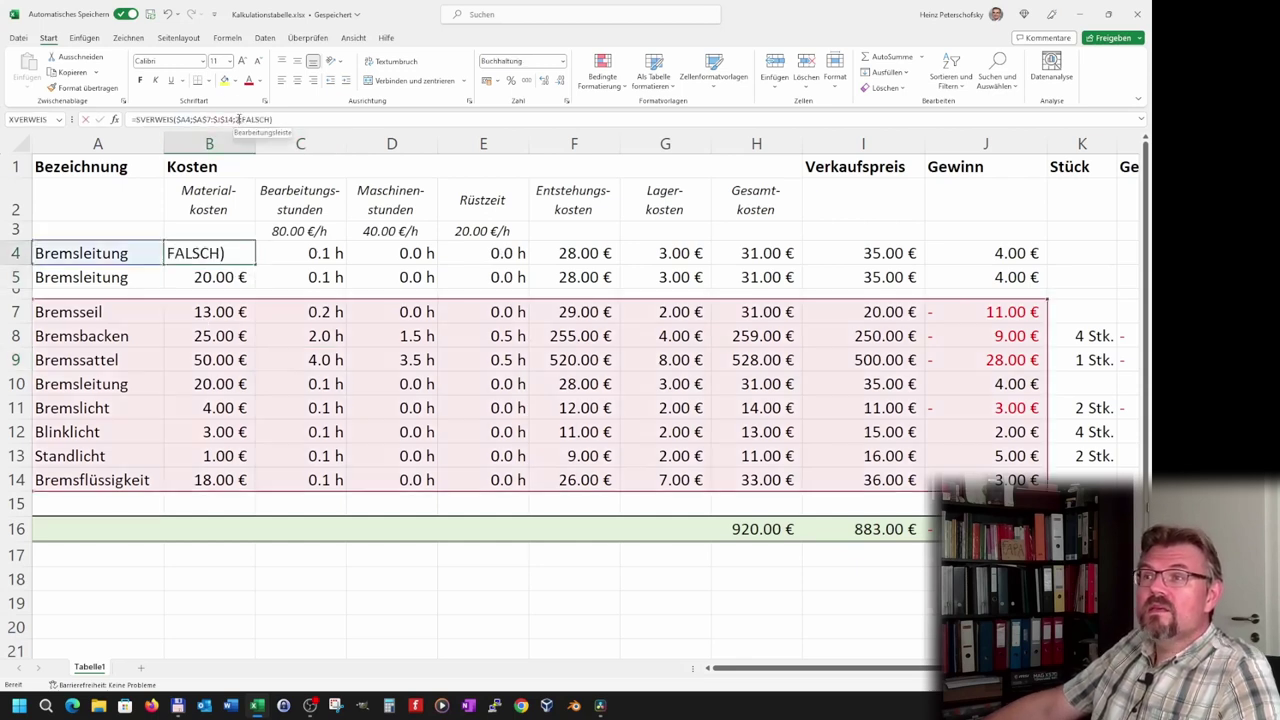
left_click(236, 119)
type("2;")
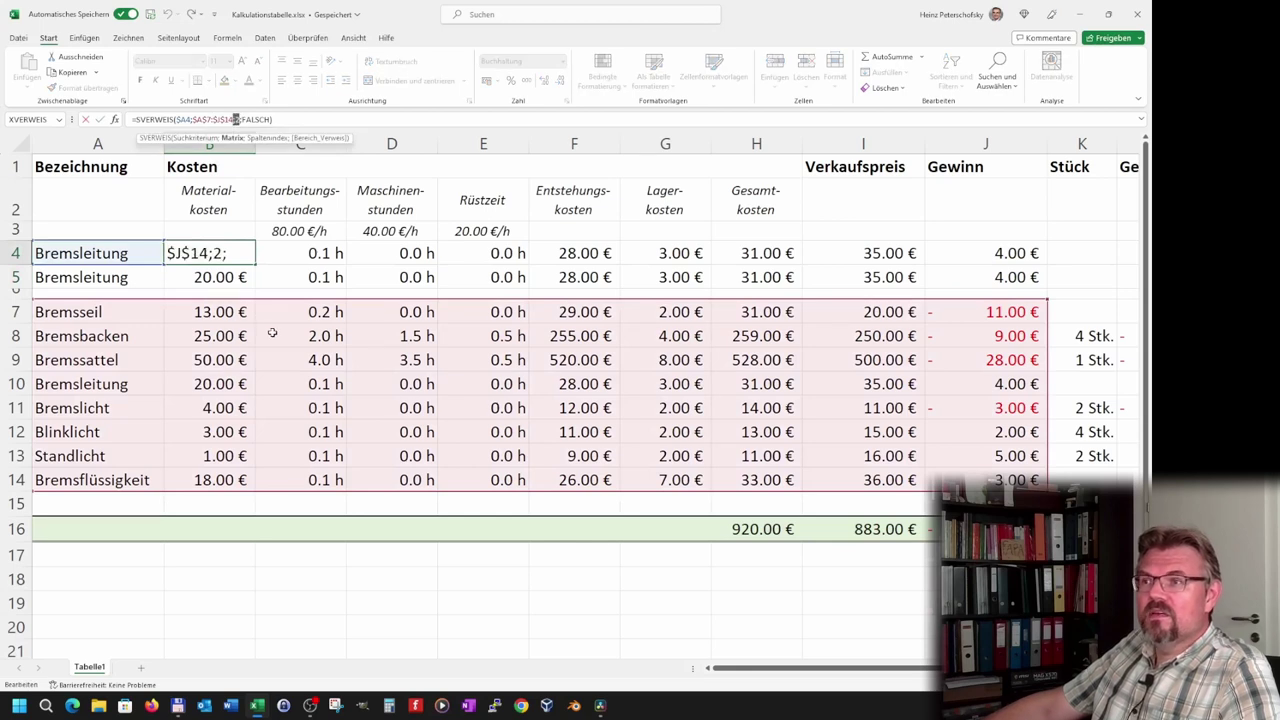
key("Escape")
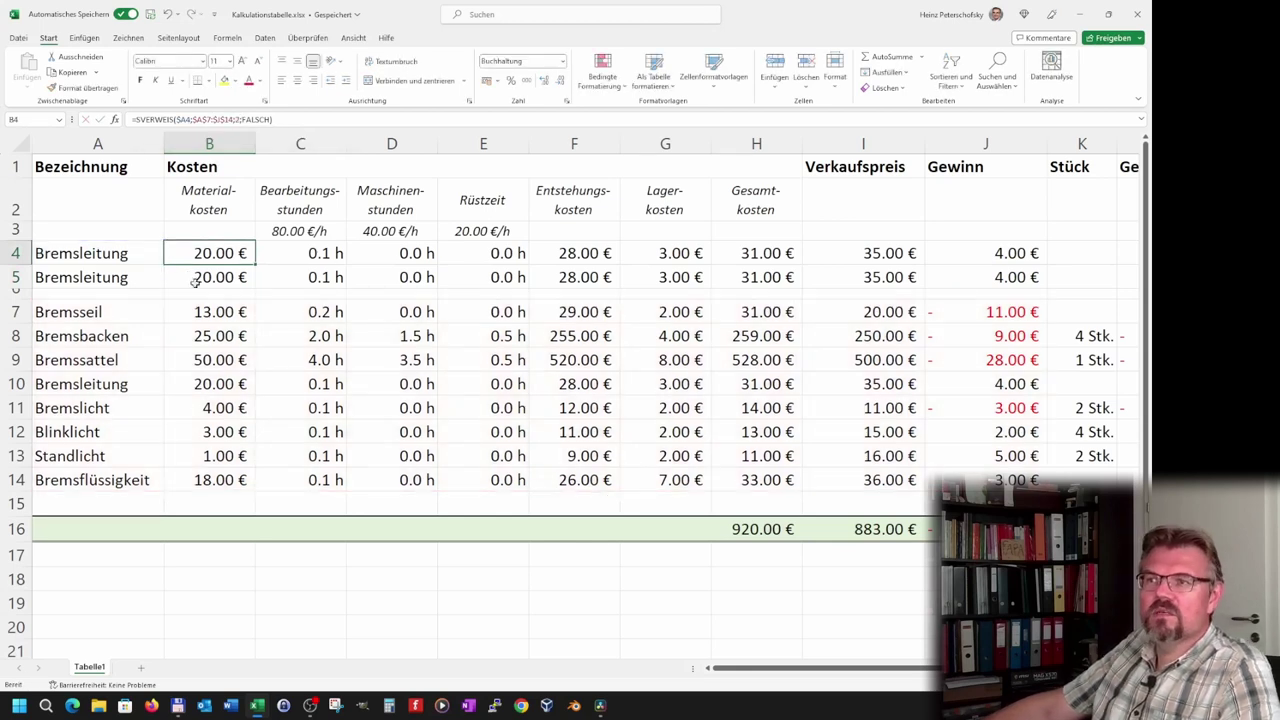
Review row 5's results from B5 to J5, then open C5's XVERWEIS formula for editing.
left_click(217, 278)
left_click_drag(217, 278, 995, 295)
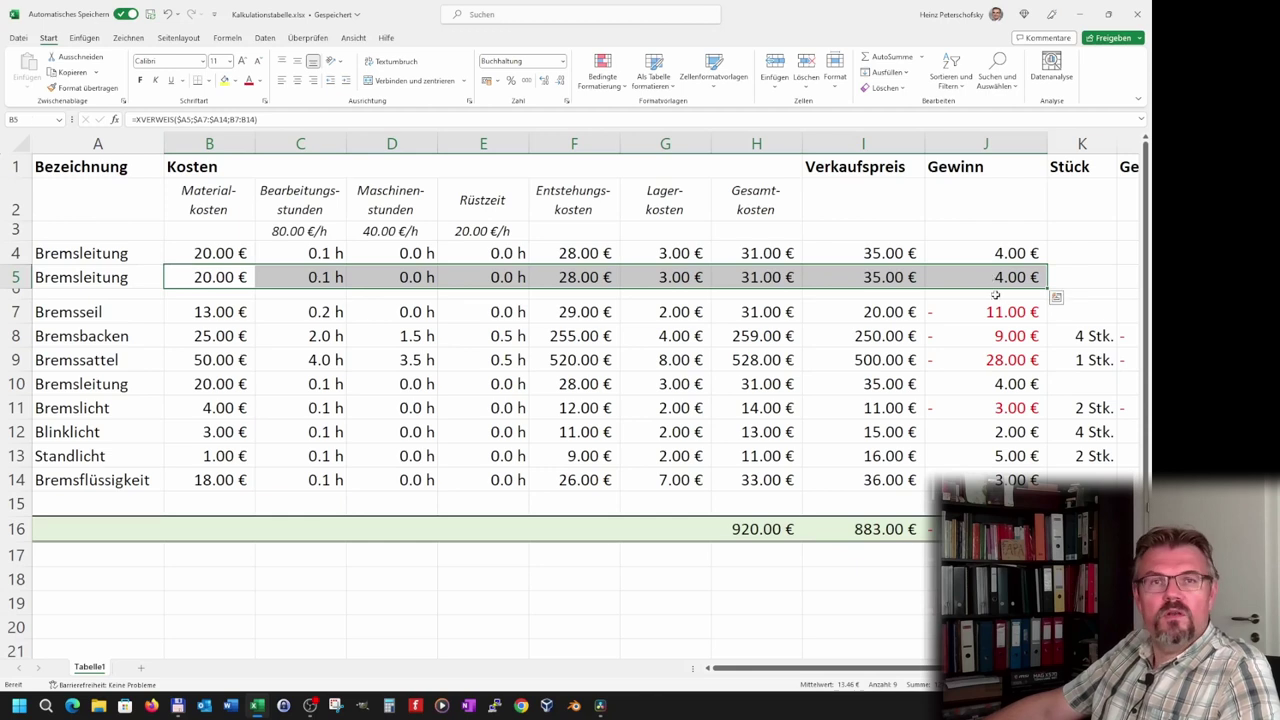
left_click(851, 362)
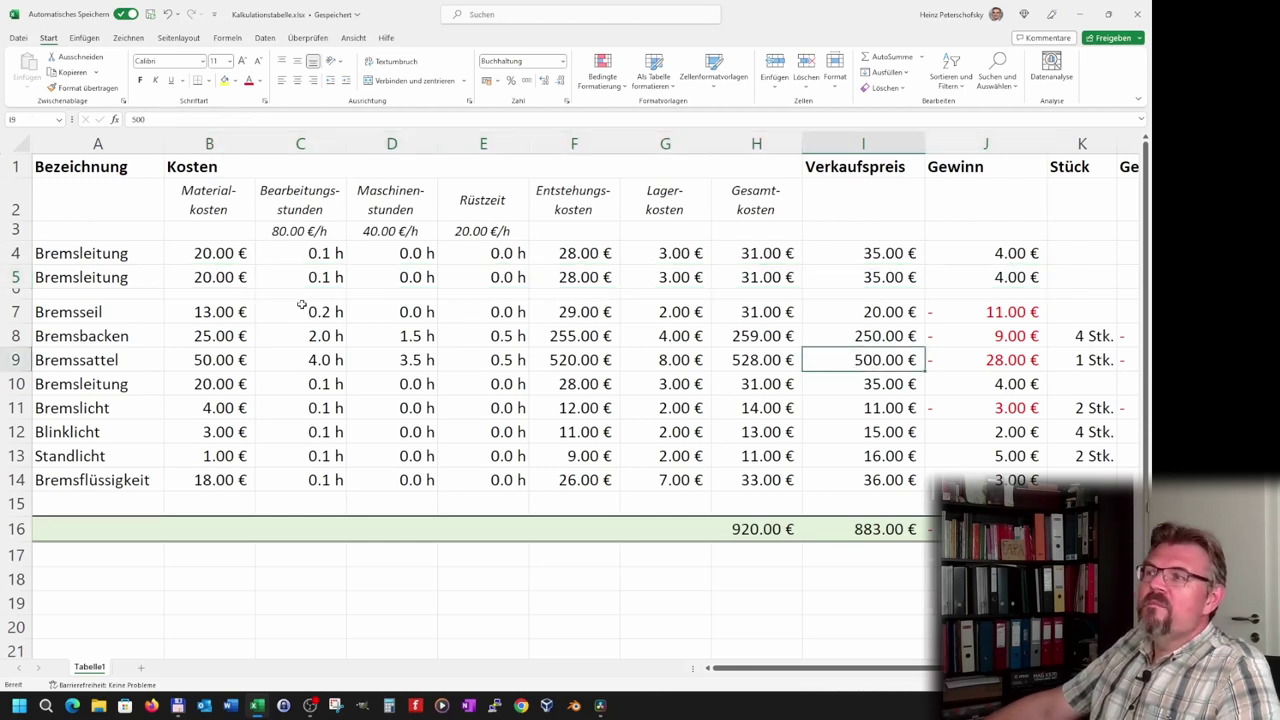
left_click_drag(312, 285, 1040, 280)
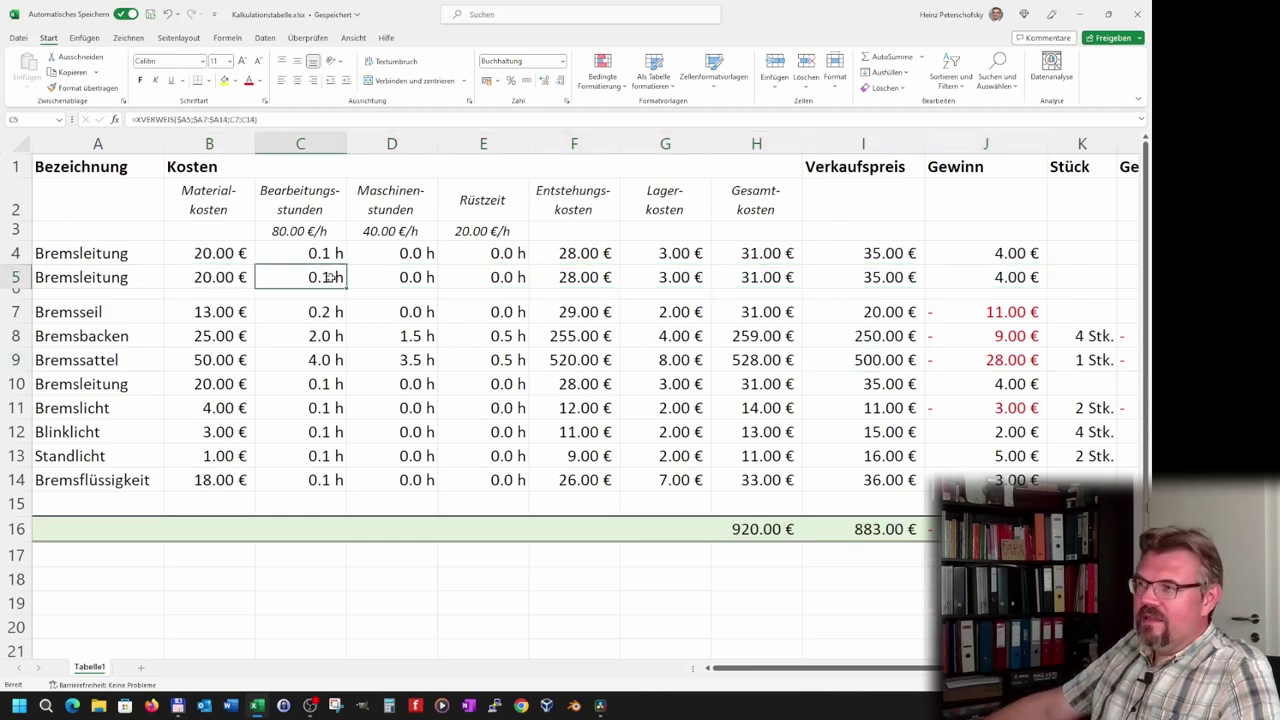
left_click(510, 408)
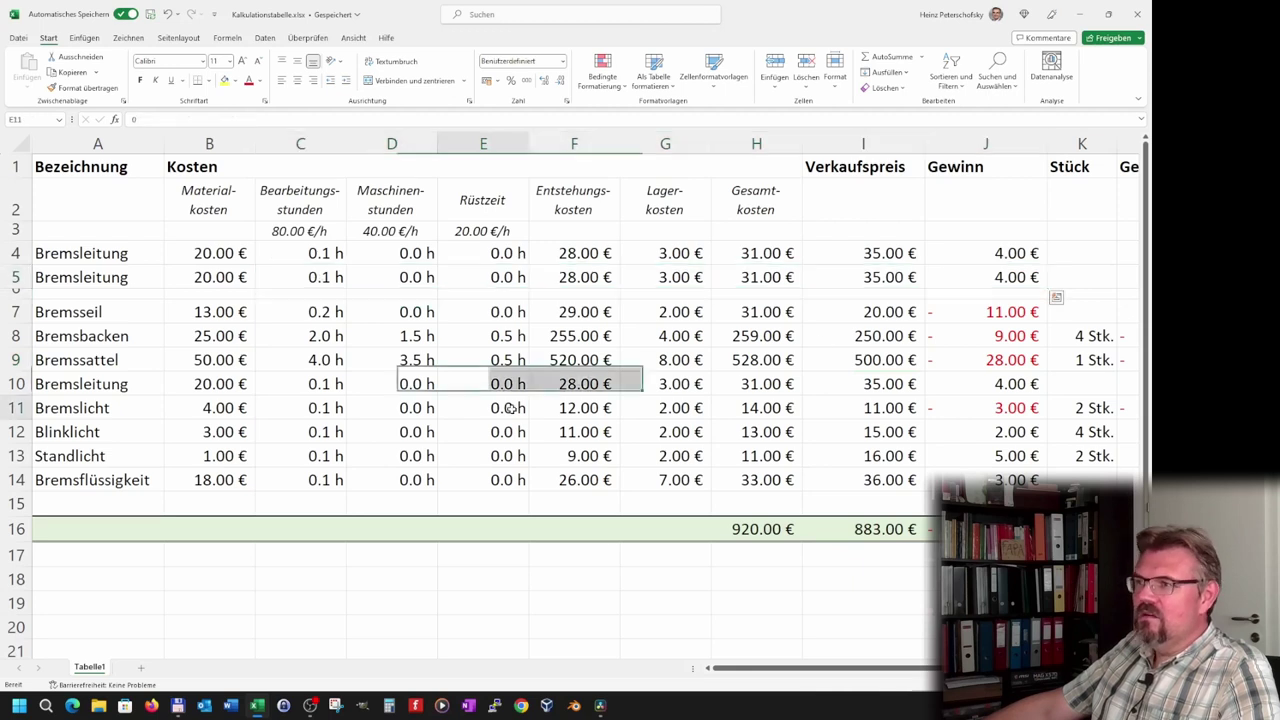
left_click(284, 284)
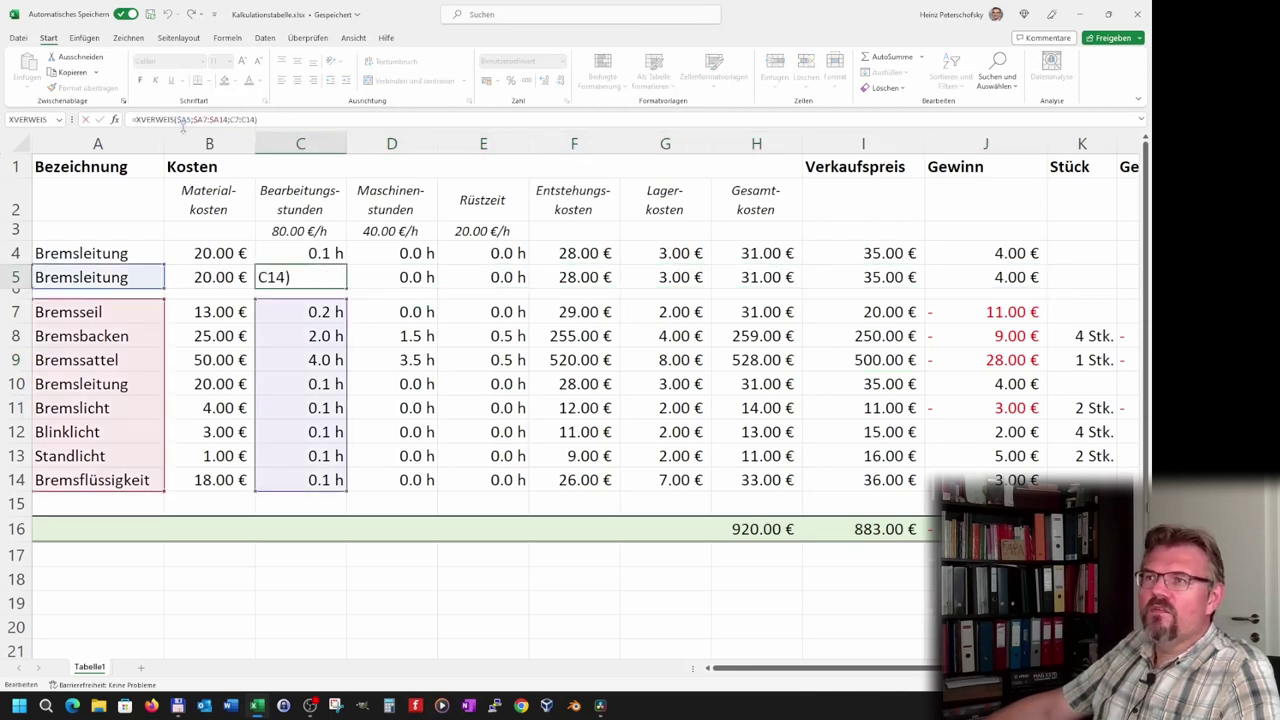
key("Left")
key("Left")
key("Left")
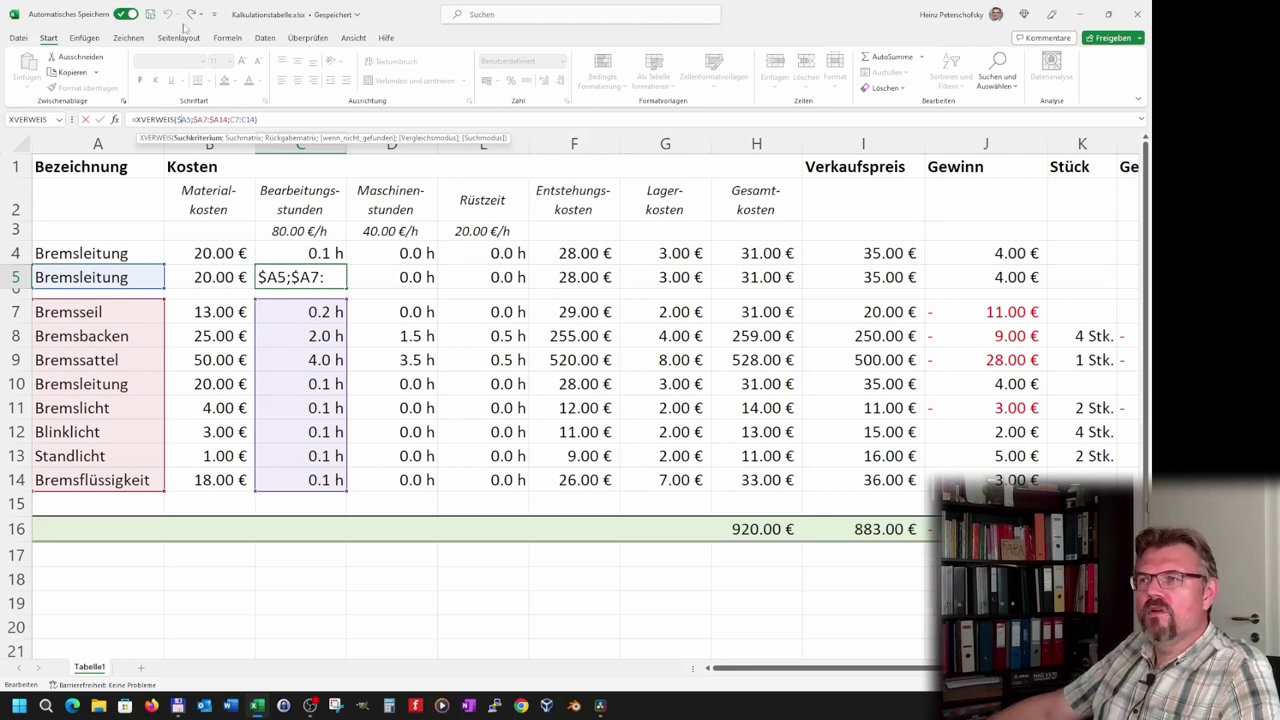
Keep C5 unchanged, then start typing ;"nix gefunden" as B5's fourth XVERWEIS argument.
key("End")
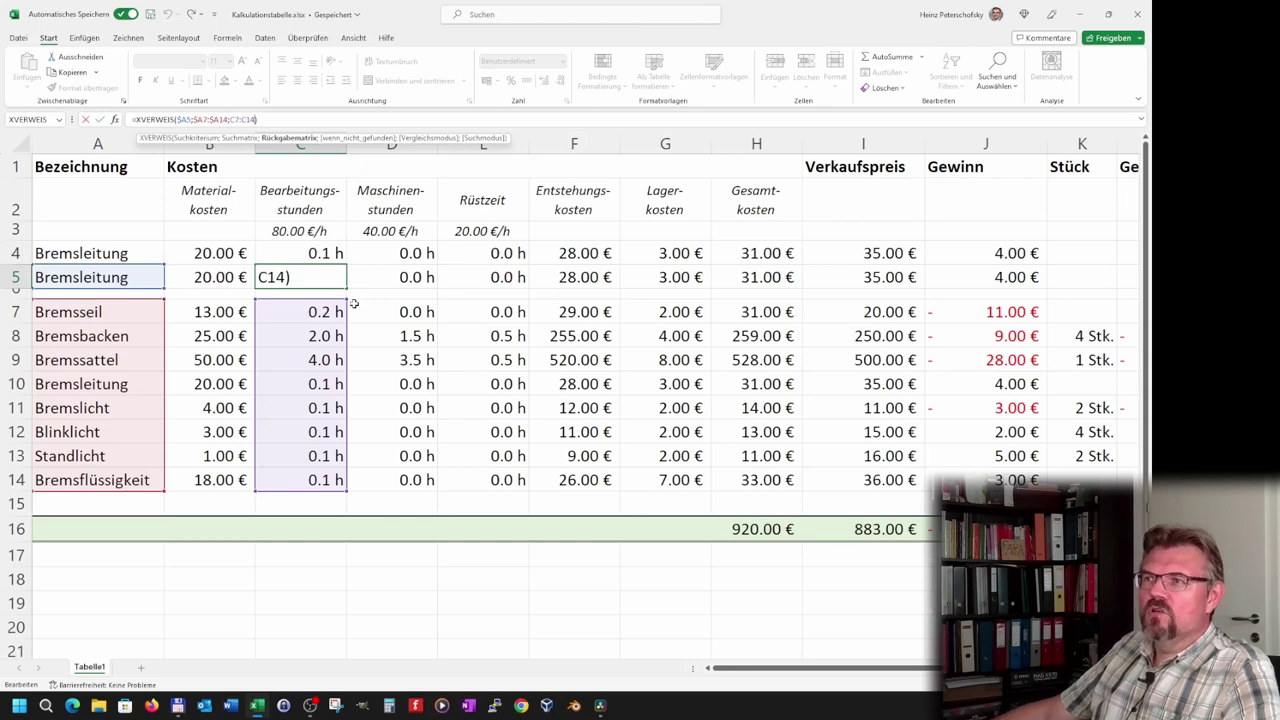
key("ctrl+Return")
left_click(223, 275)
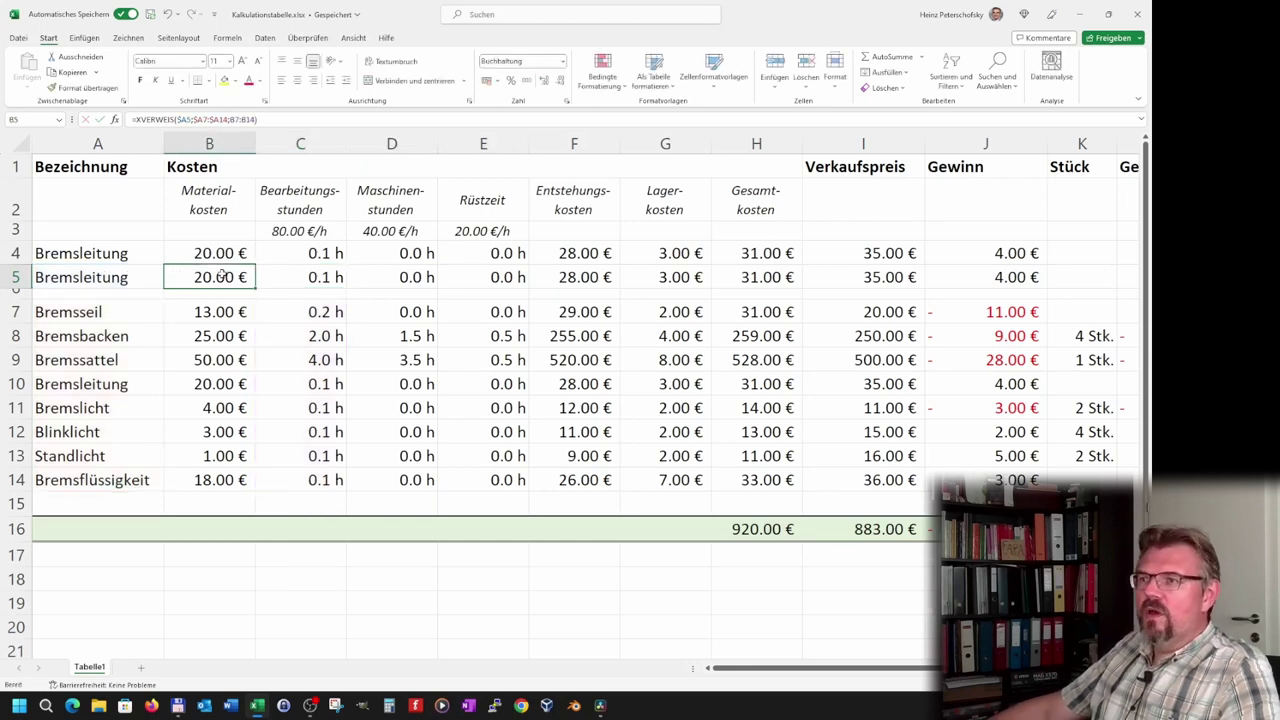
left_click(256, 119)
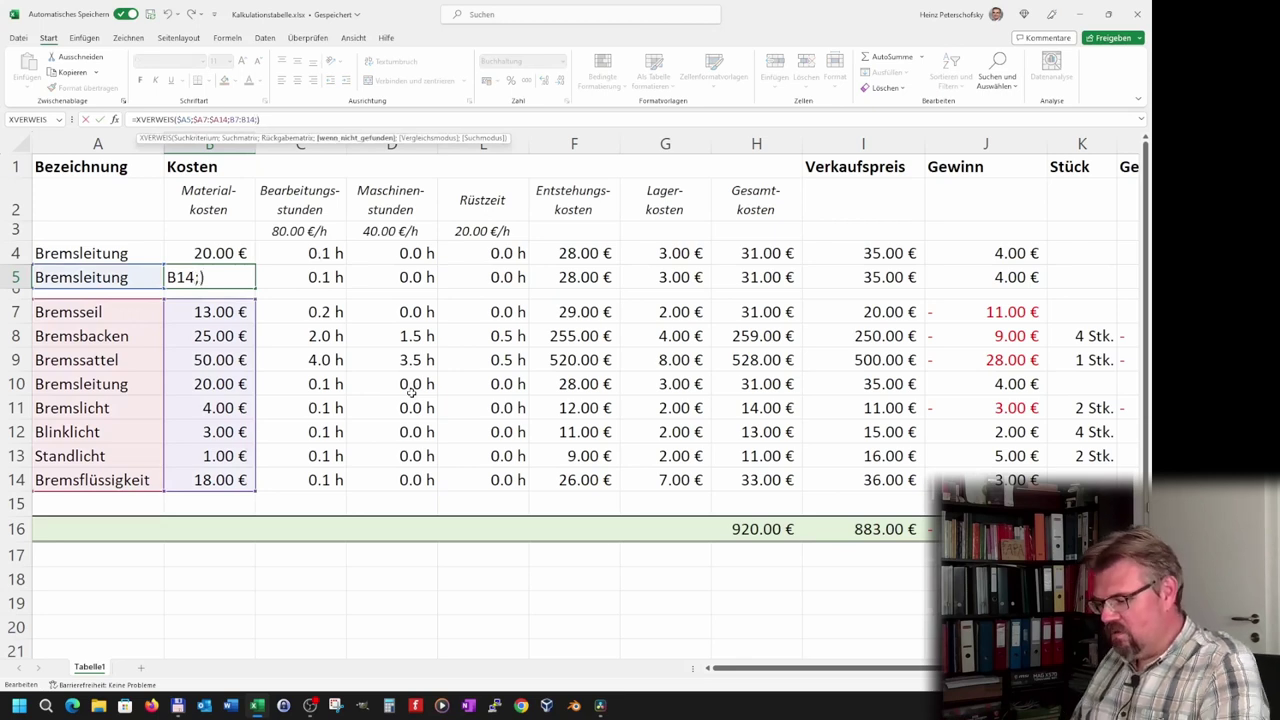
type(";\"nix g")
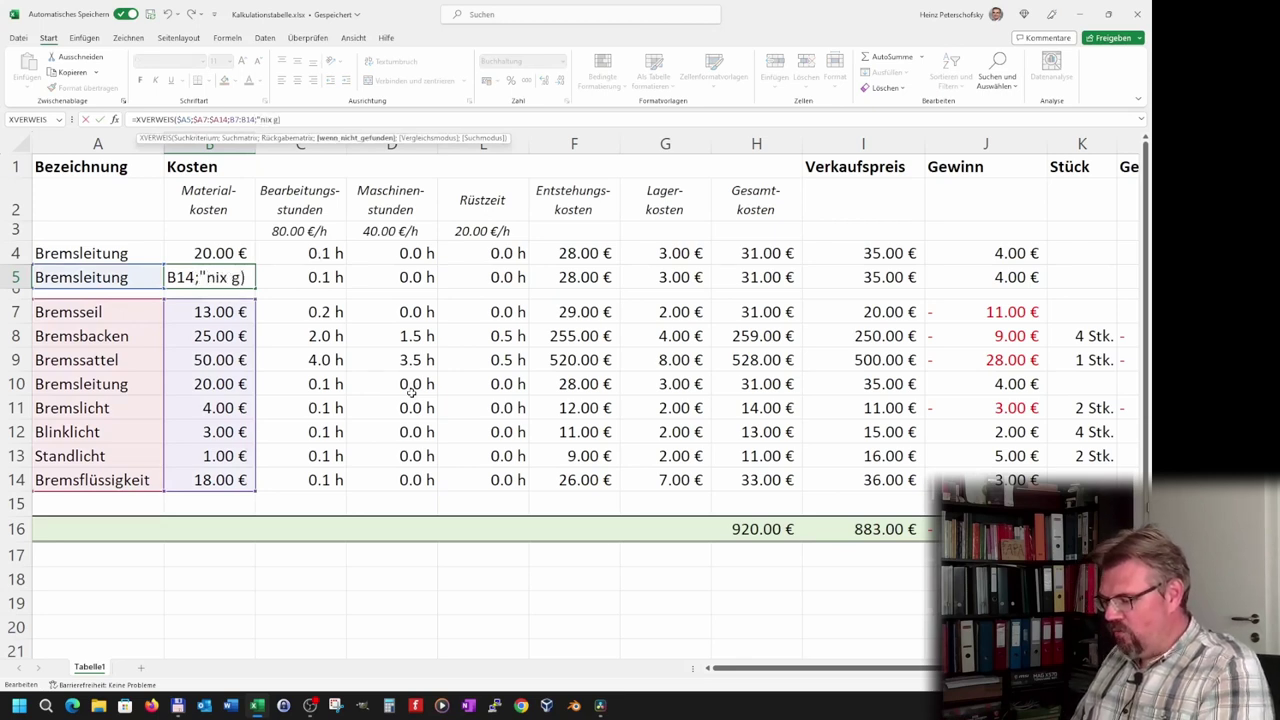
type("efunden")
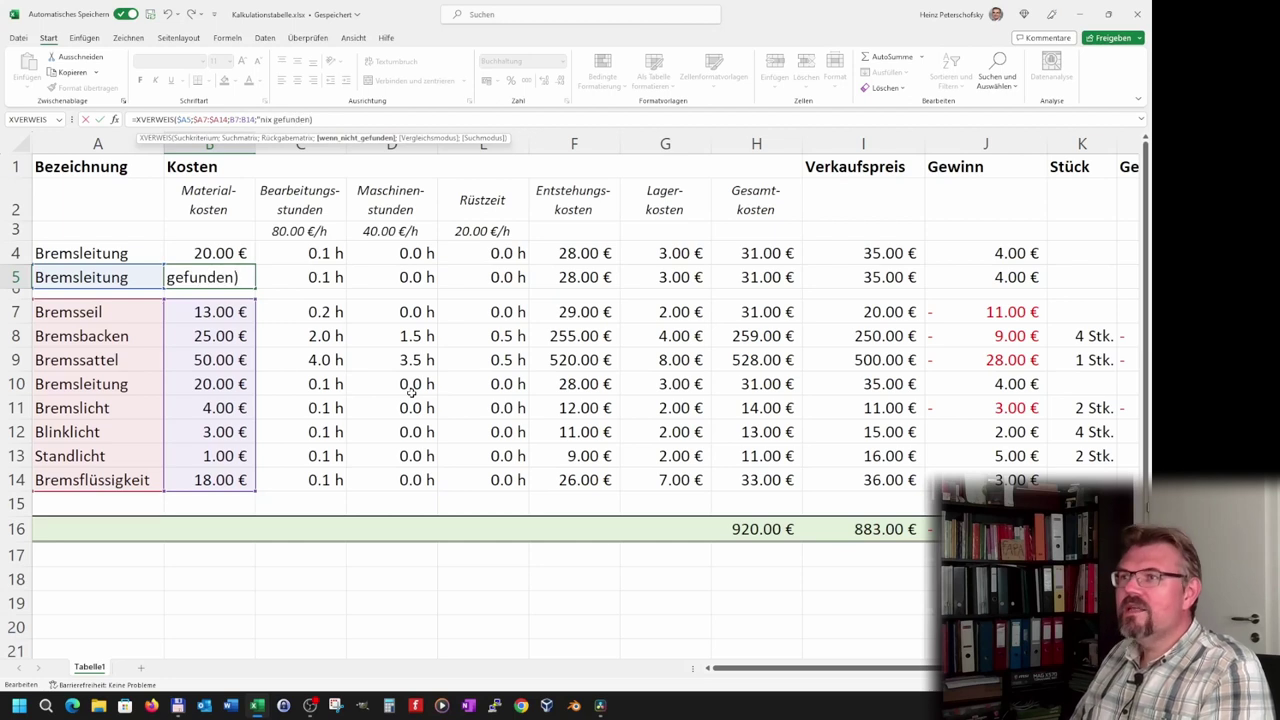
Confirm B5's not-found argument and enter the test item sdkl in A5.
key("Return")
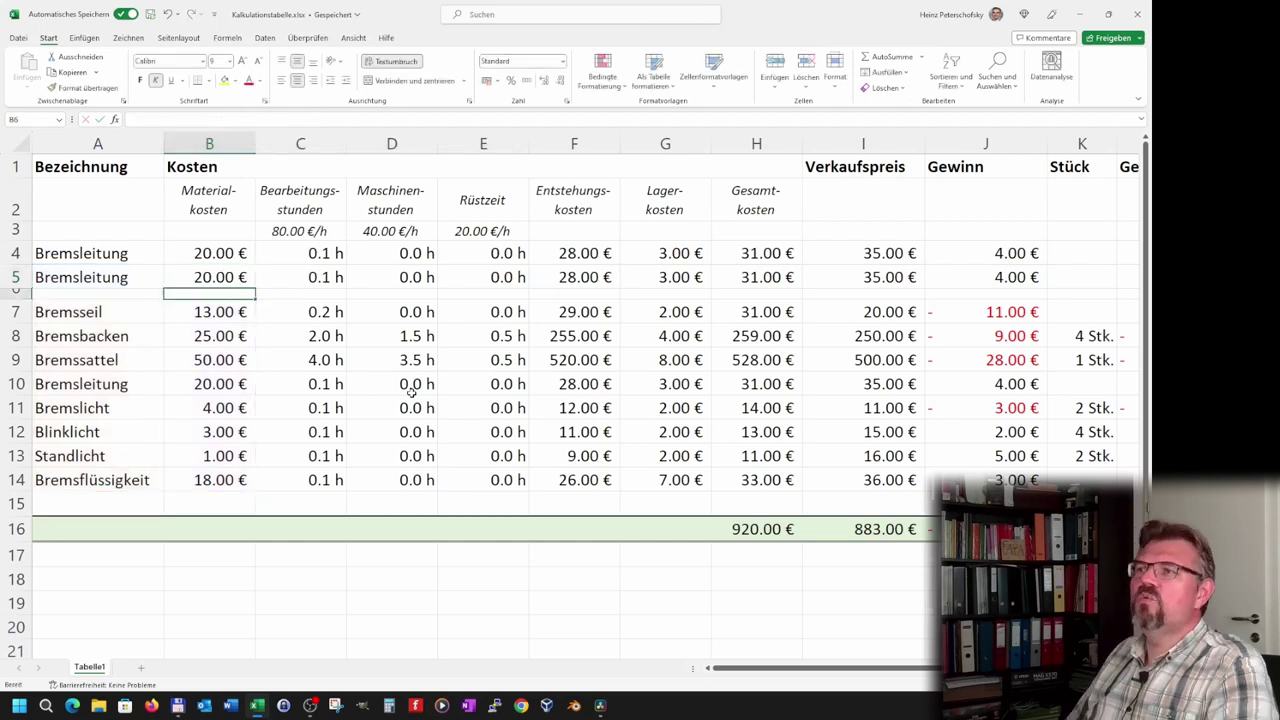
left_click(122, 272)
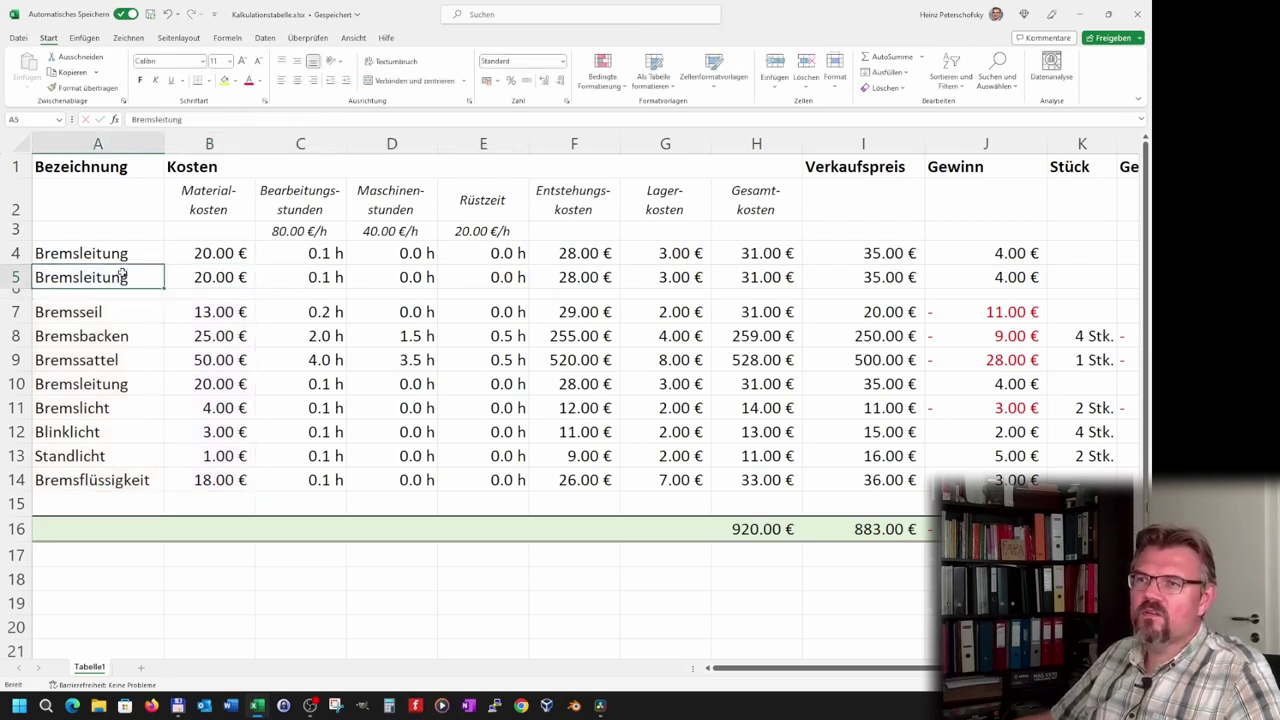
type("sdkl")
key("Return")
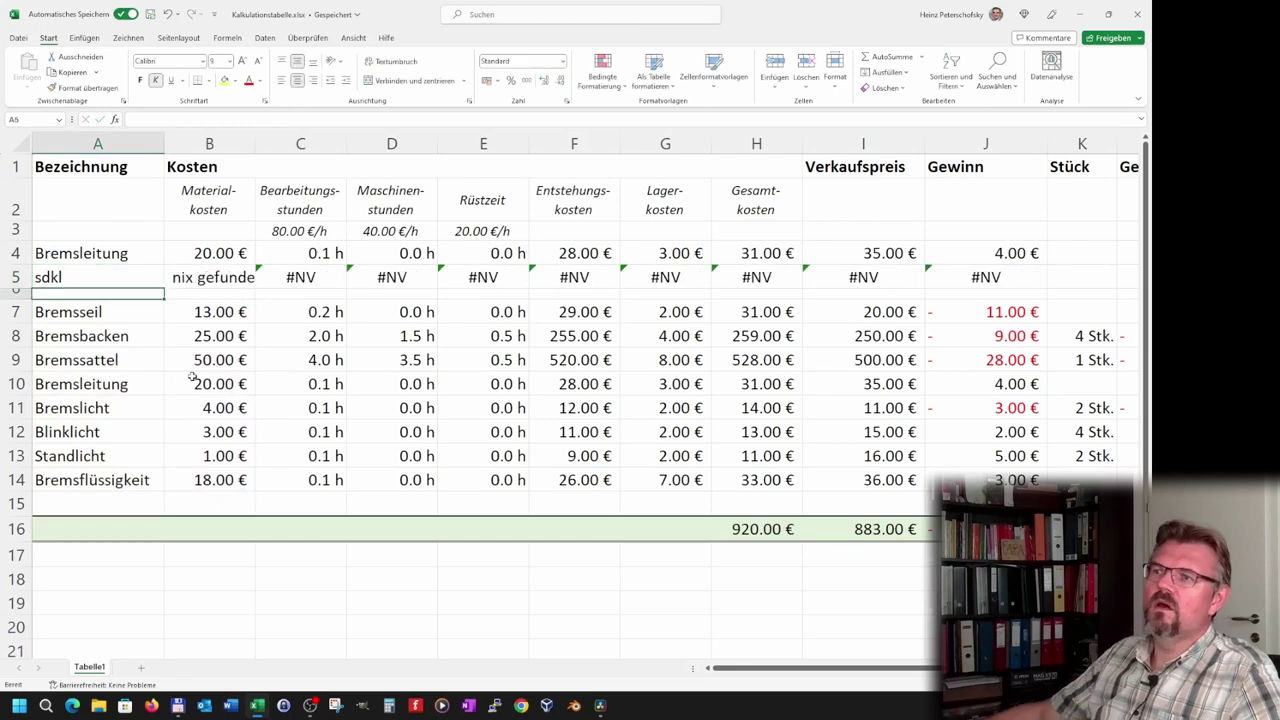
Check B5 and C5 results, then fill B5's updated formula across to J5.
left_click(227, 284)
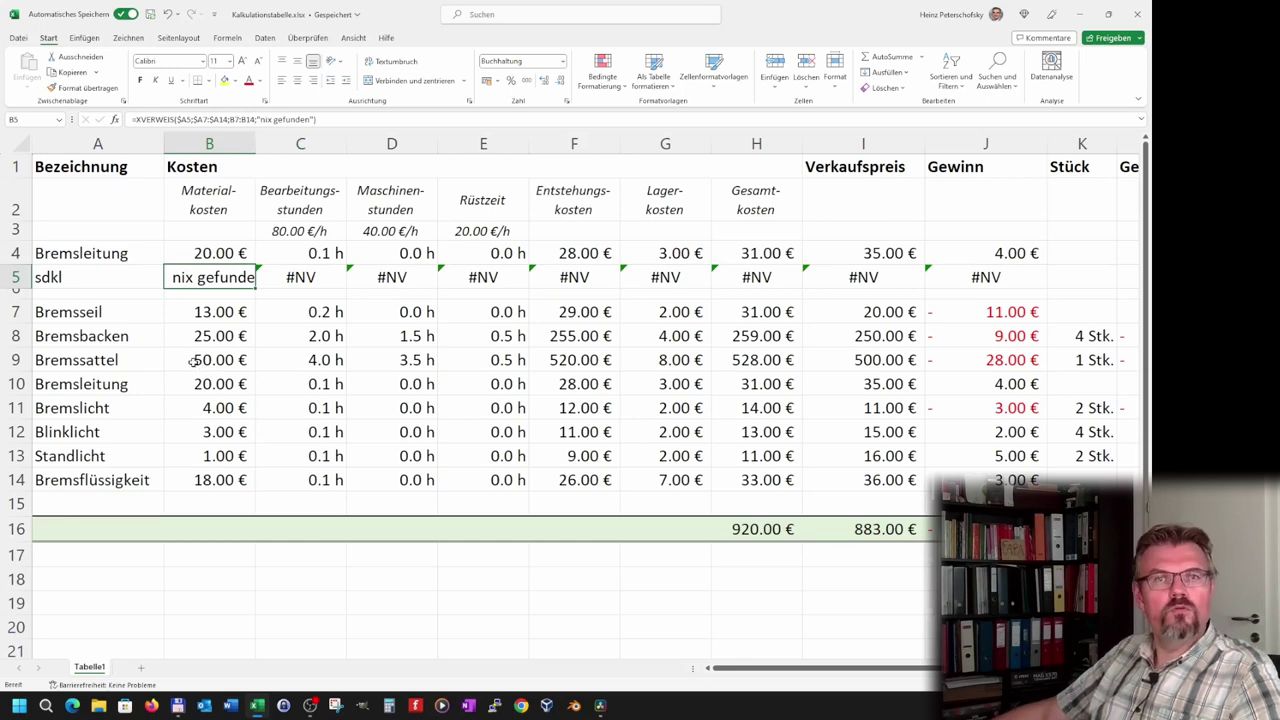
left_click(286, 264)
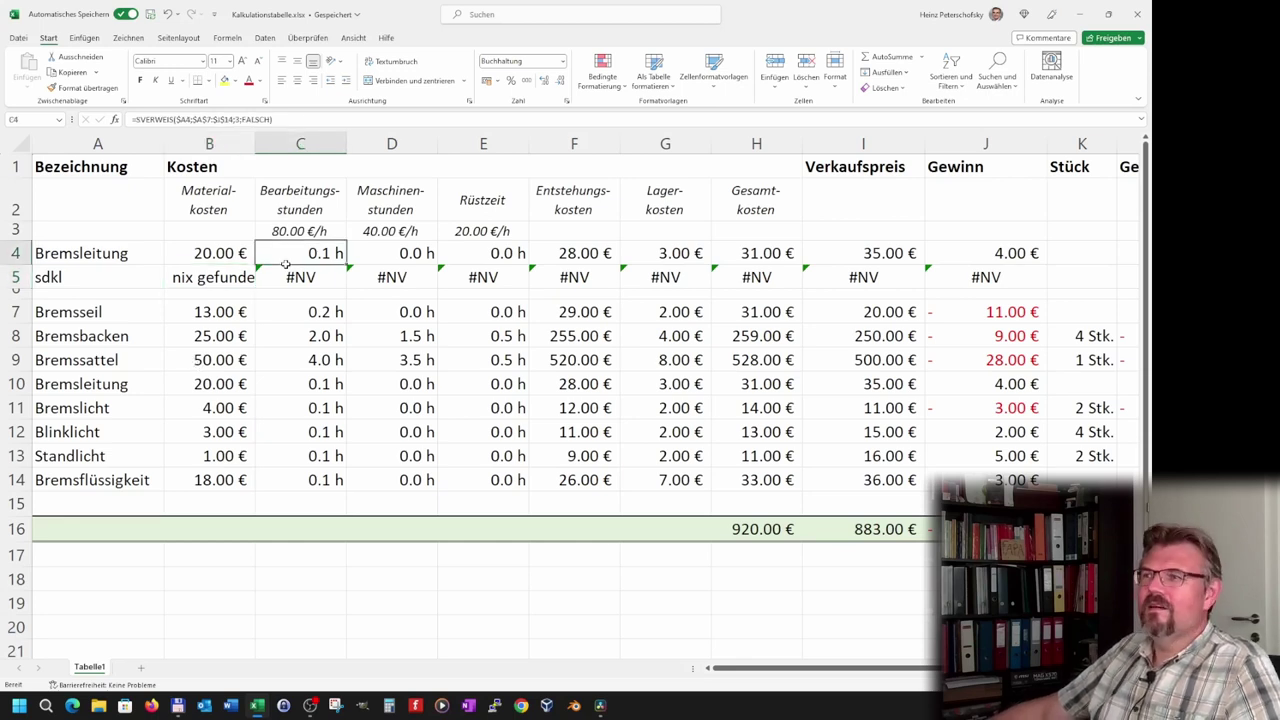
left_click_drag(288, 283, 305, 283)
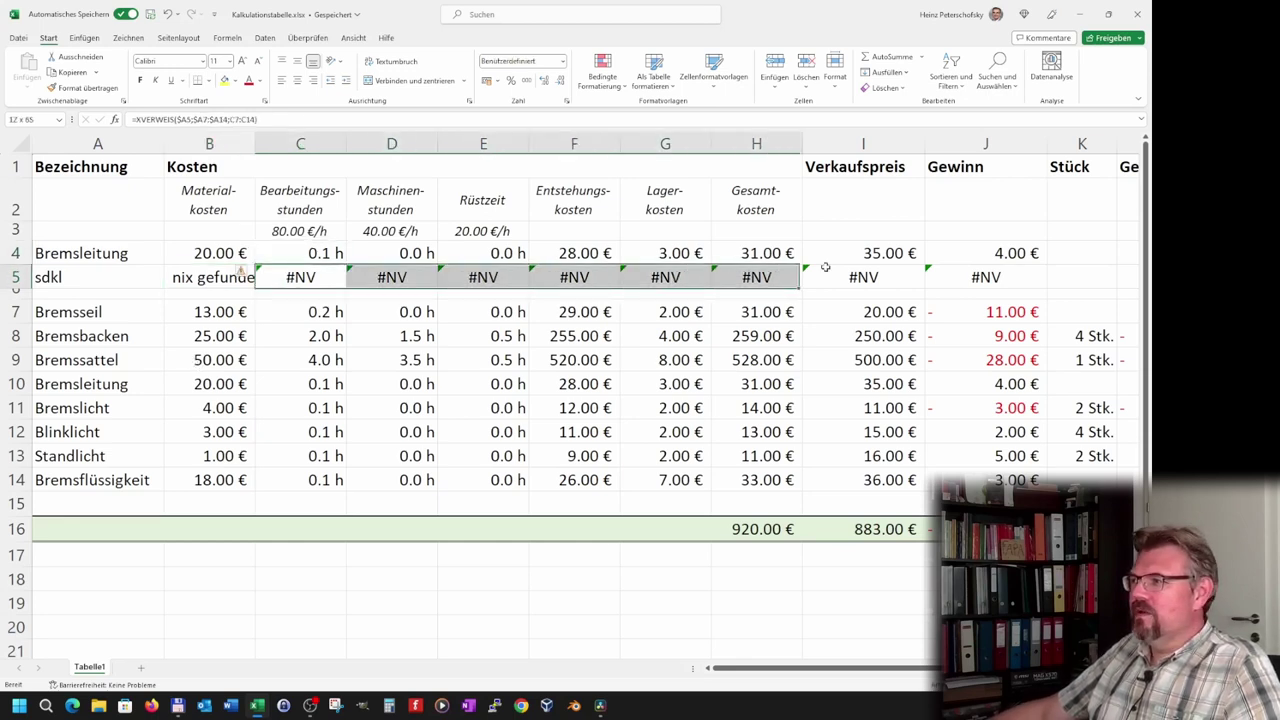
left_click(247, 288)
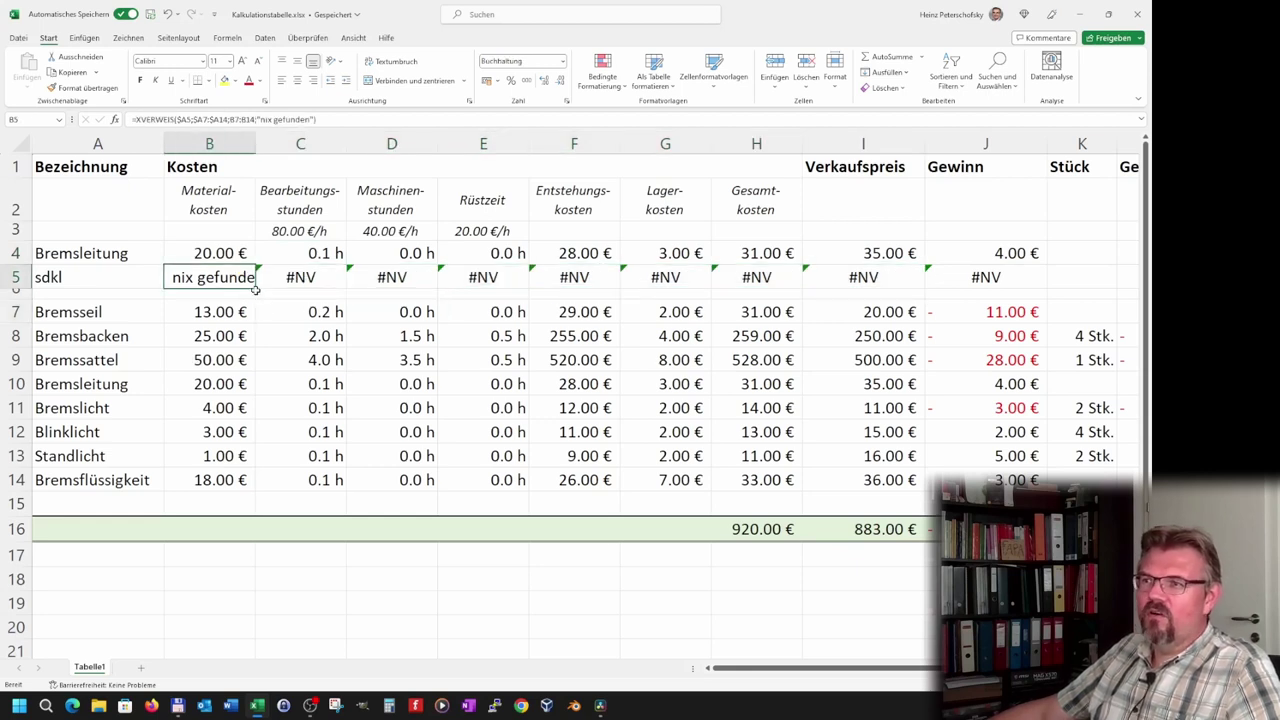
left_click_drag(255, 289, 1000, 289)
left_click(483, 384)
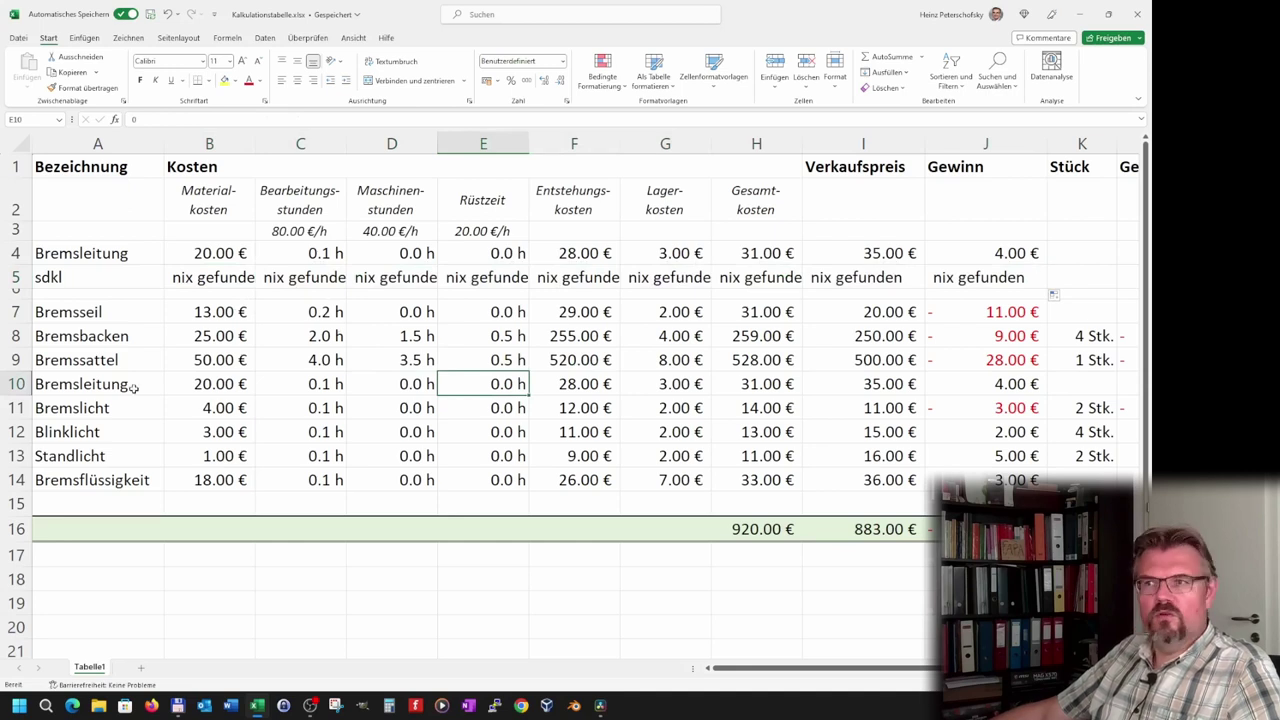
left_click(211, 272)
Open B5's formula =XVERWEIS($A5;$A7:$A14;B7:B14;"nix gefunden") in the formula bar to review it.
left_click(313, 119)
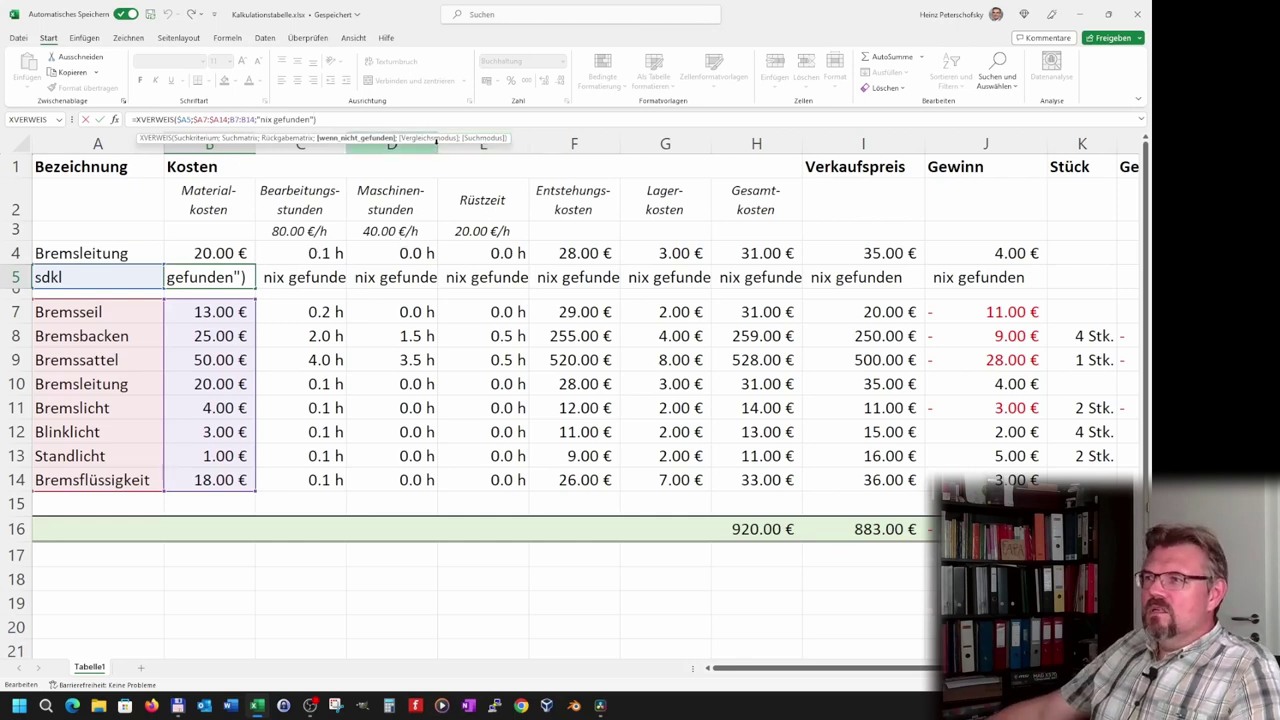
Confirm B5 and delete the leftover results in C5:J5.
left_click(242, 402)
left_click(332, 402)
left_click(235, 279)
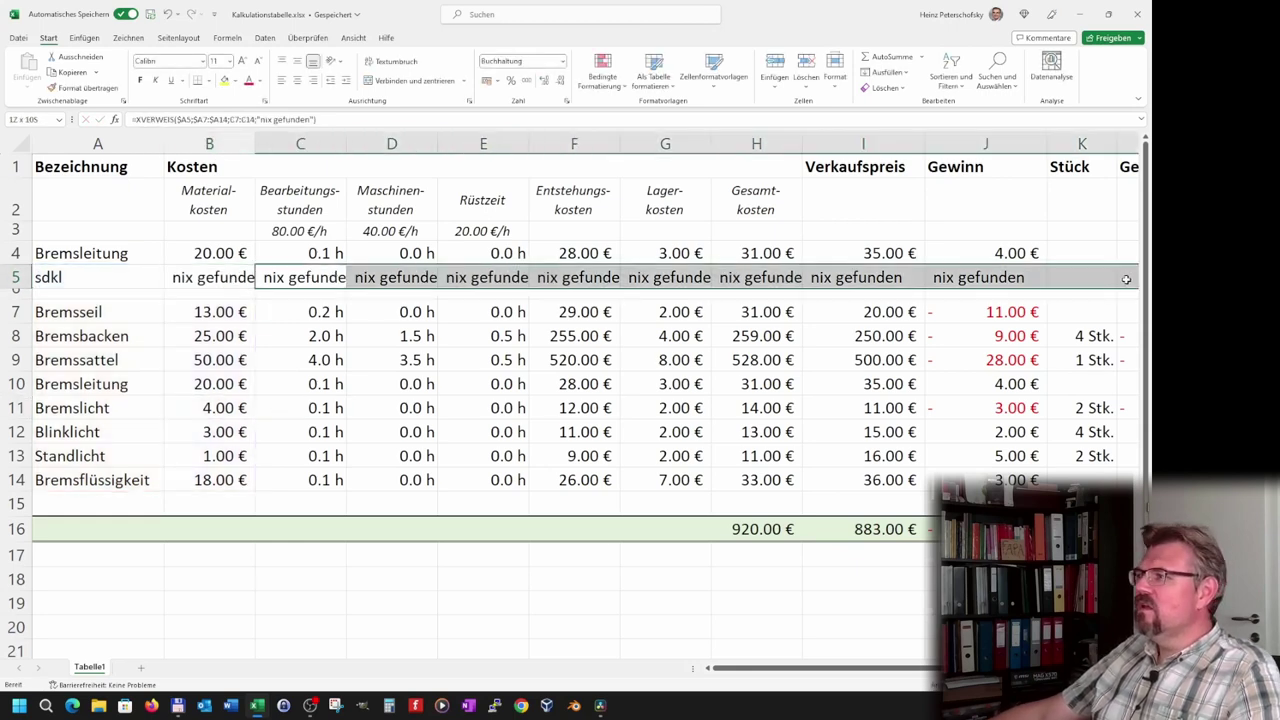
left_click_drag(333, 279, 1000, 278)
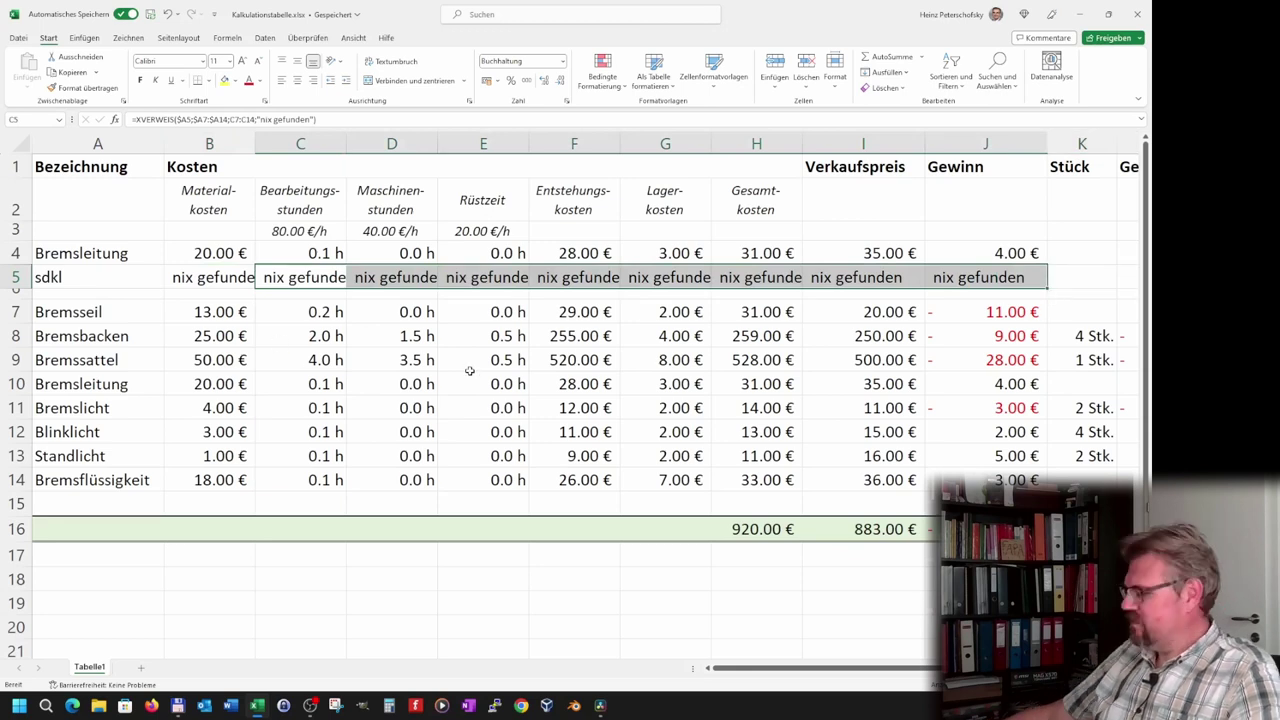
key("Delete")
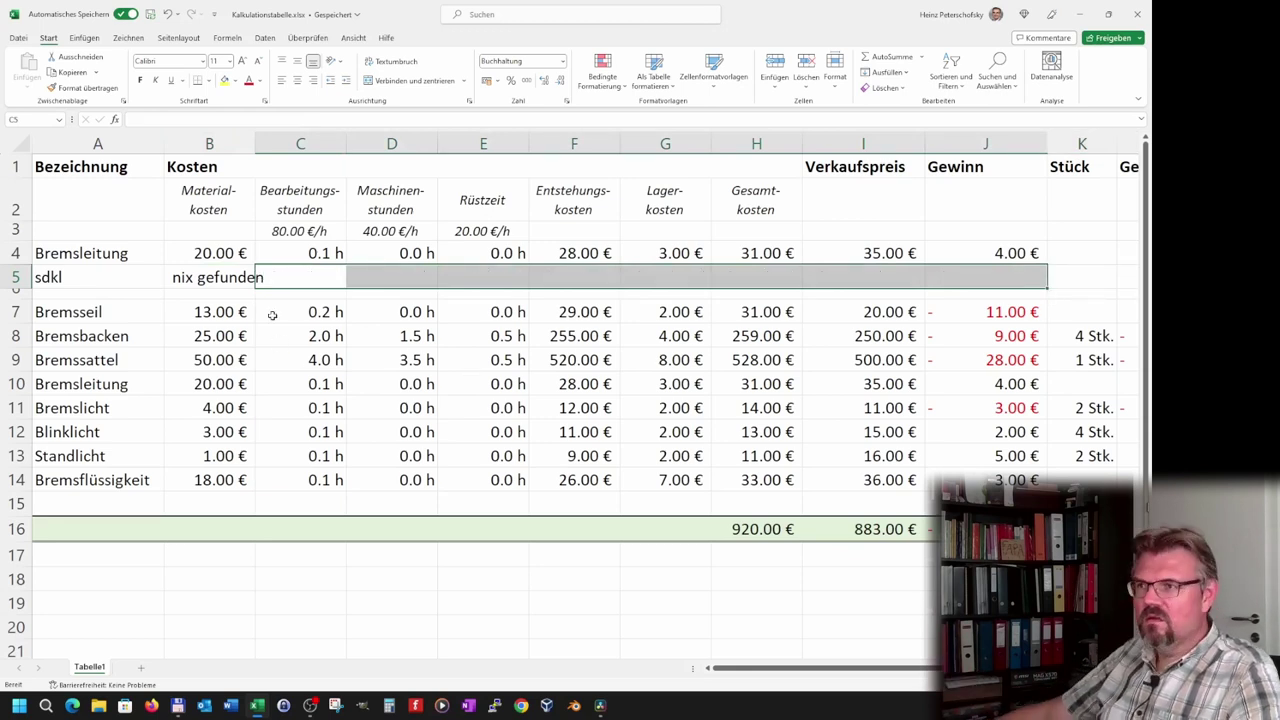
Widen B5's return range from B7:B14 to B7:J14 and confirm.
left_click(176, 277)
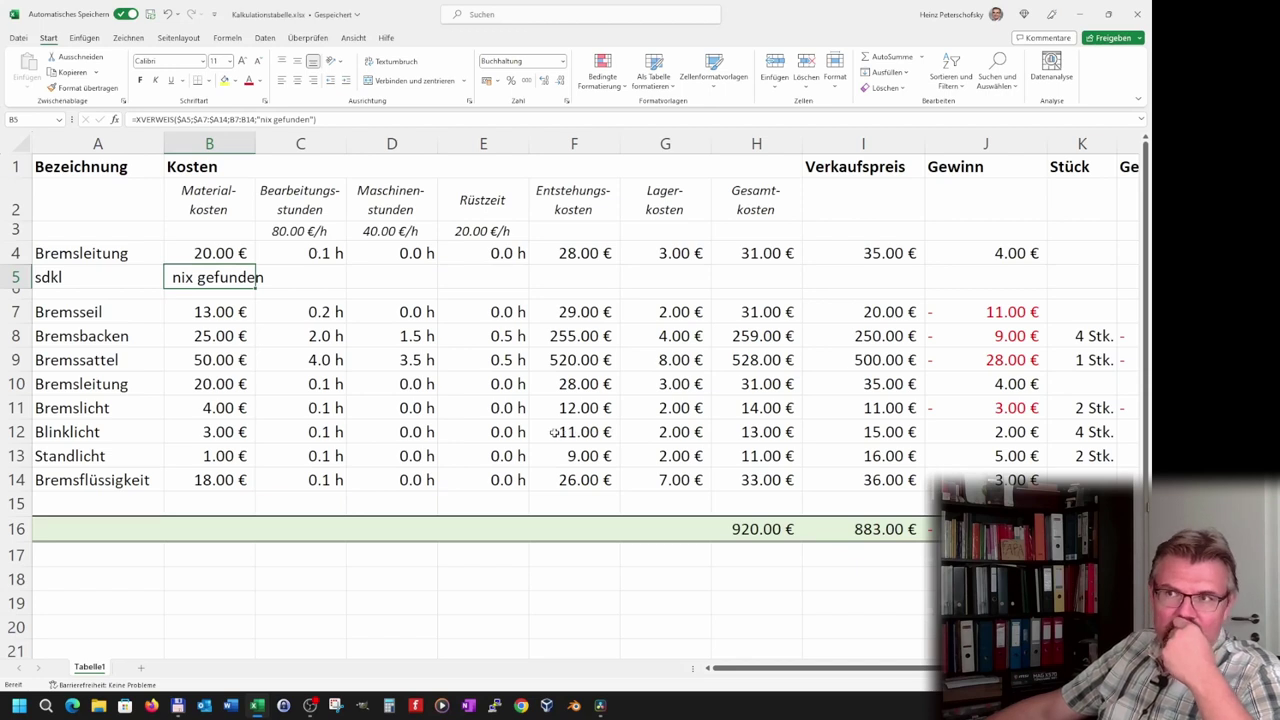
left_click(215, 121)
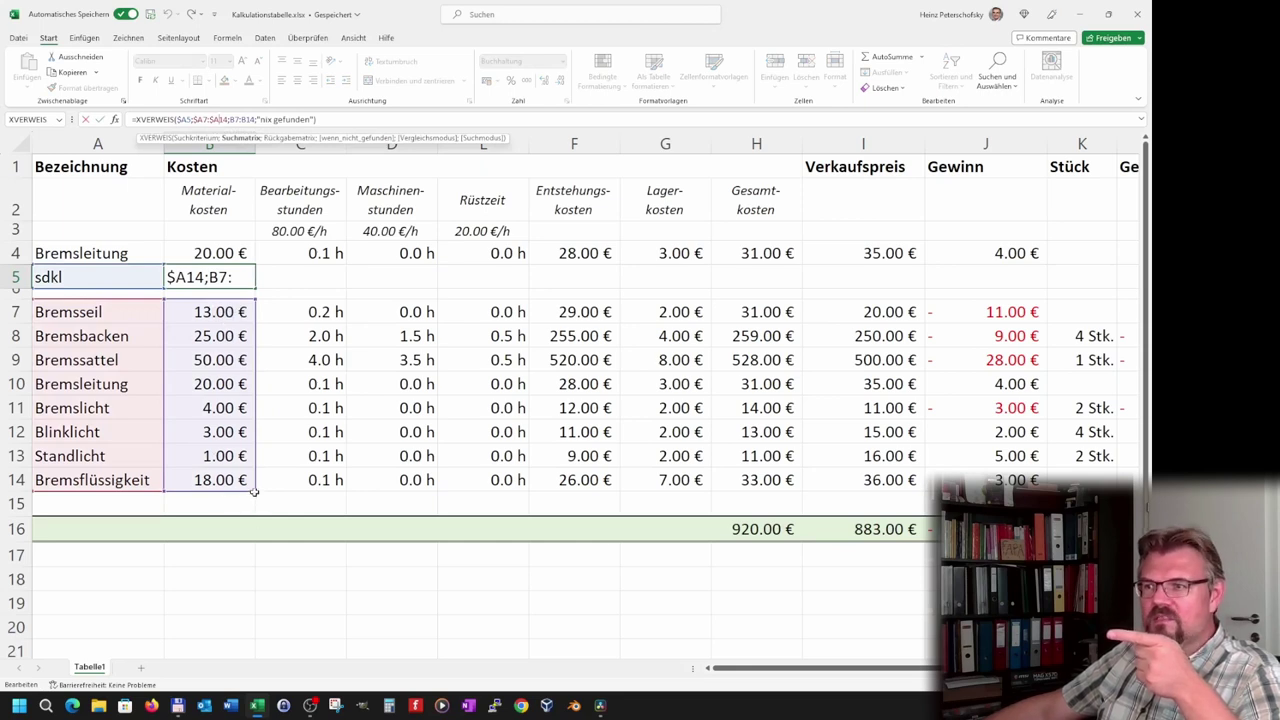
left_click_drag(254, 491, 1000, 484)
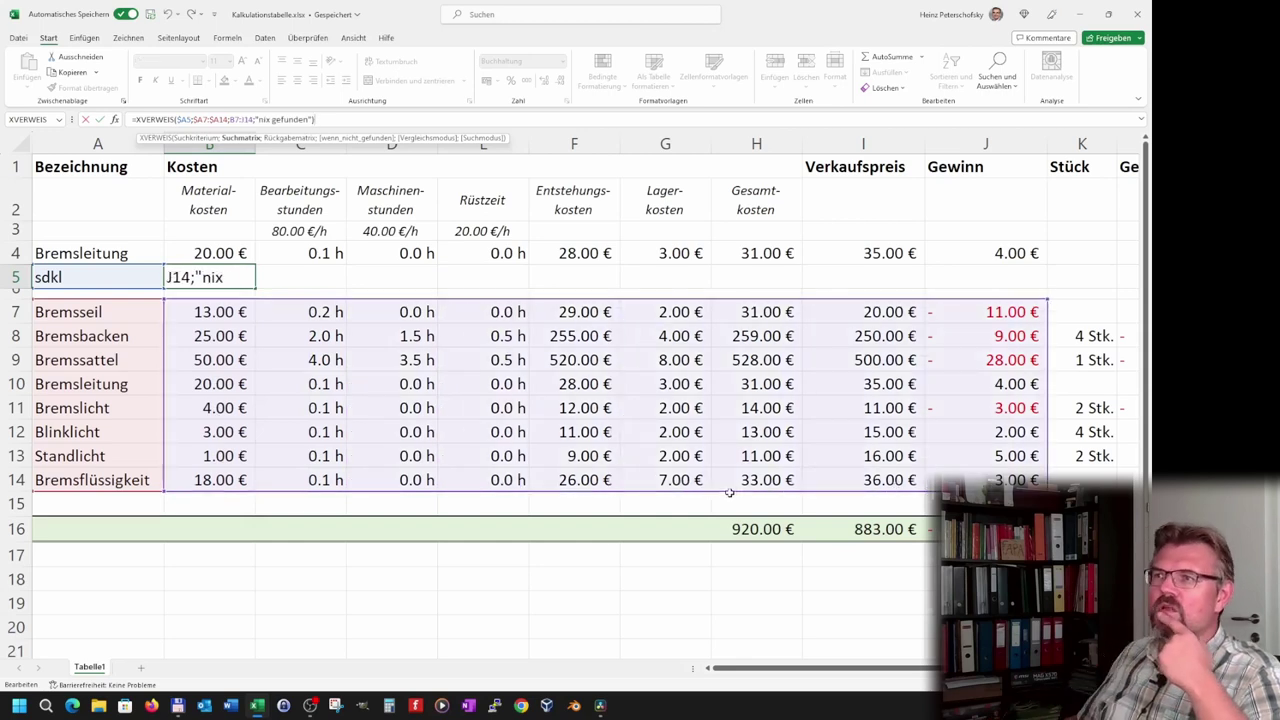
key("Return")
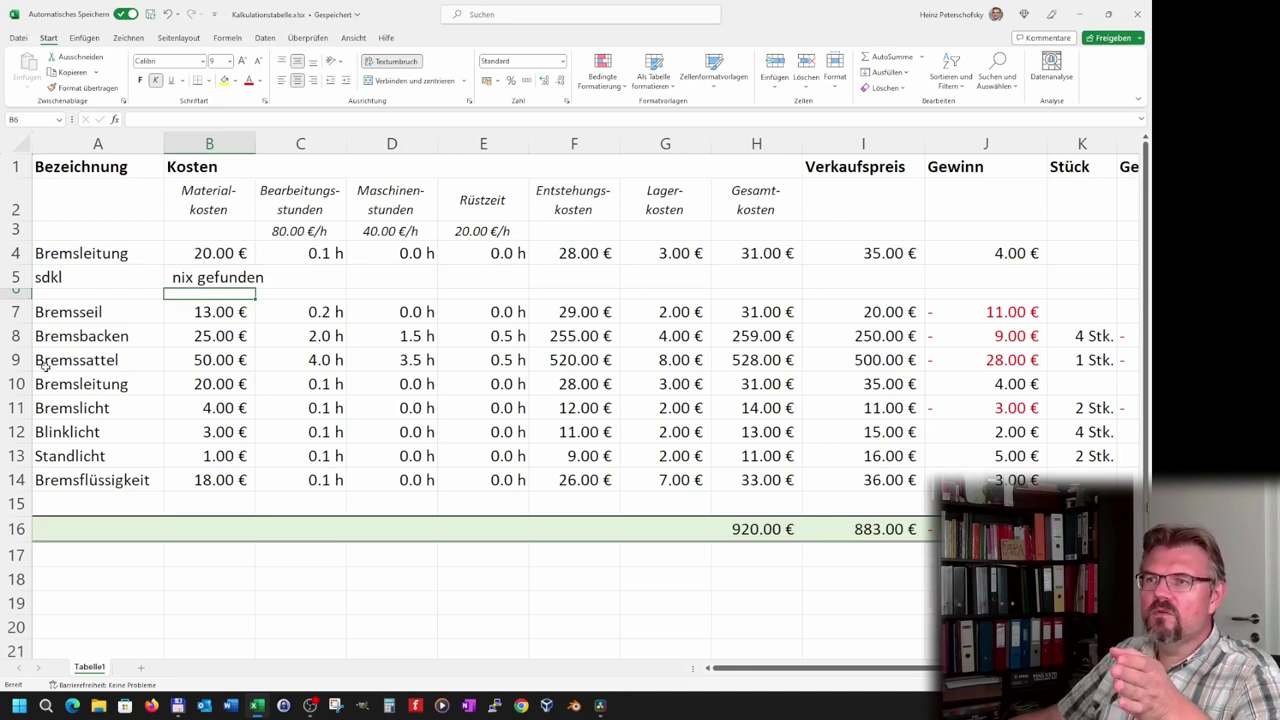
Enter Blinklicht in A5 so row 5 fills from 3.00 € material to 2.00 € profit.
left_click(77, 274)
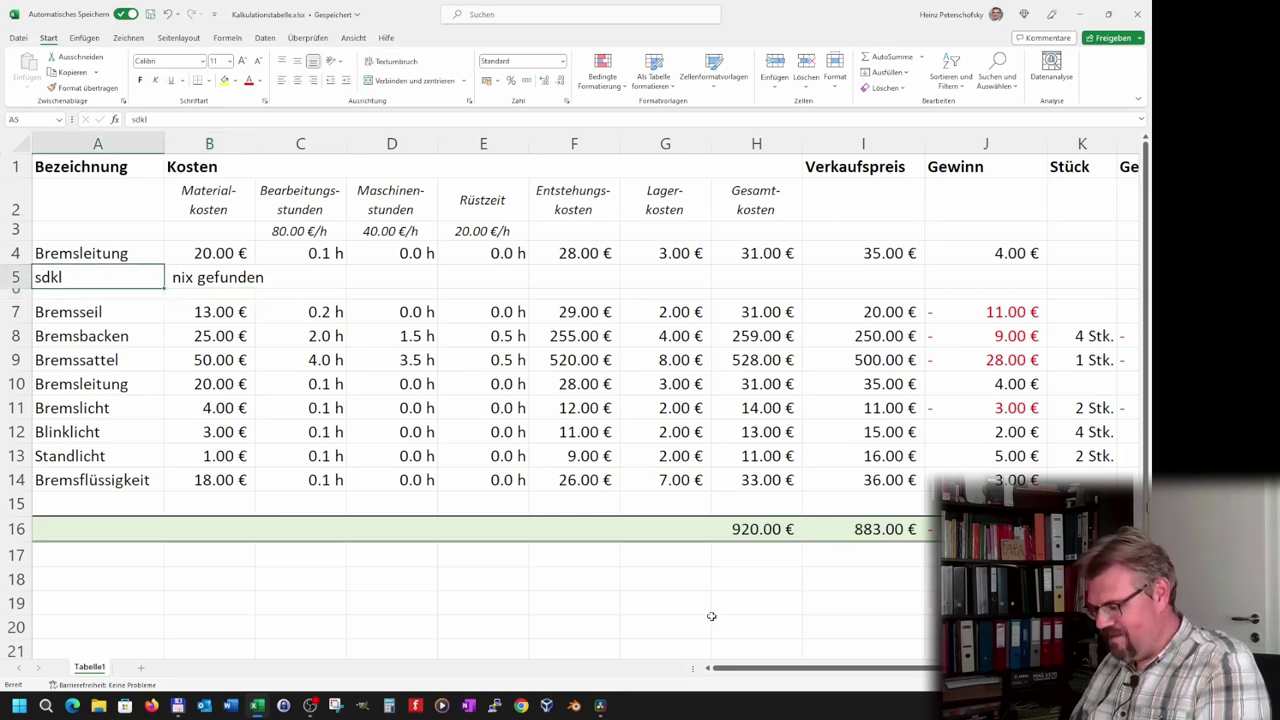
type("Blinklicht")
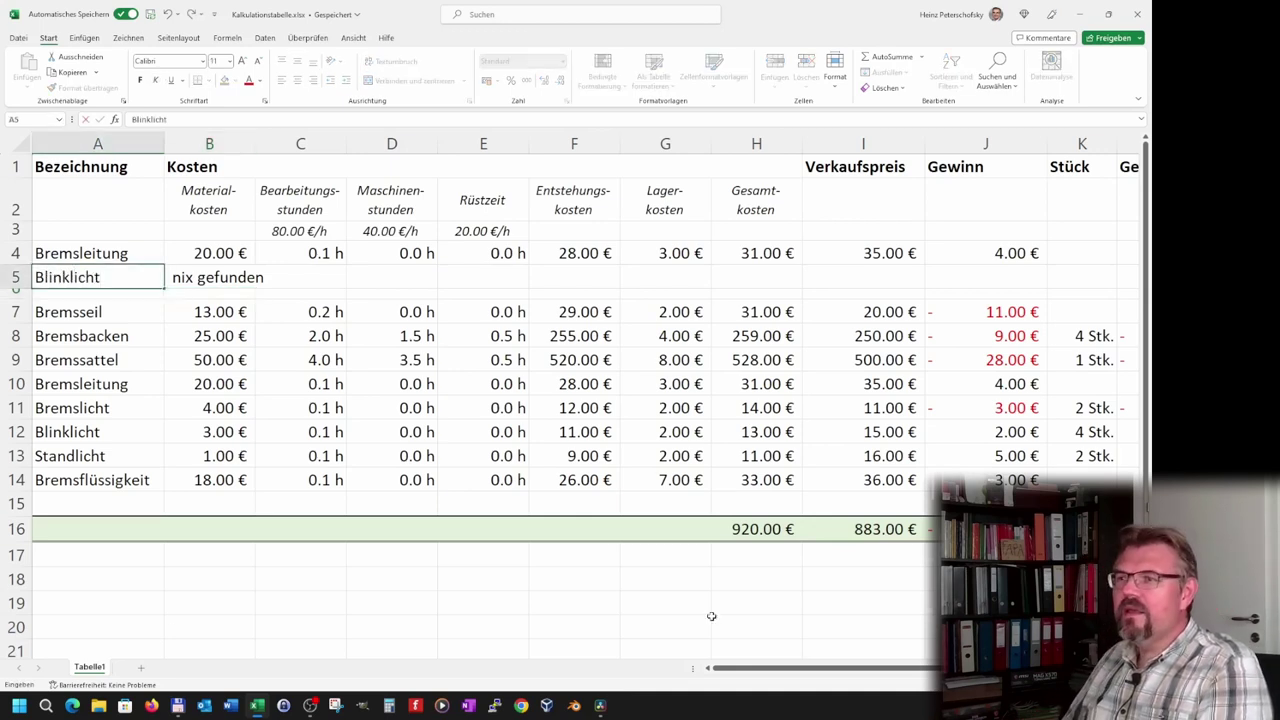
key("Return")
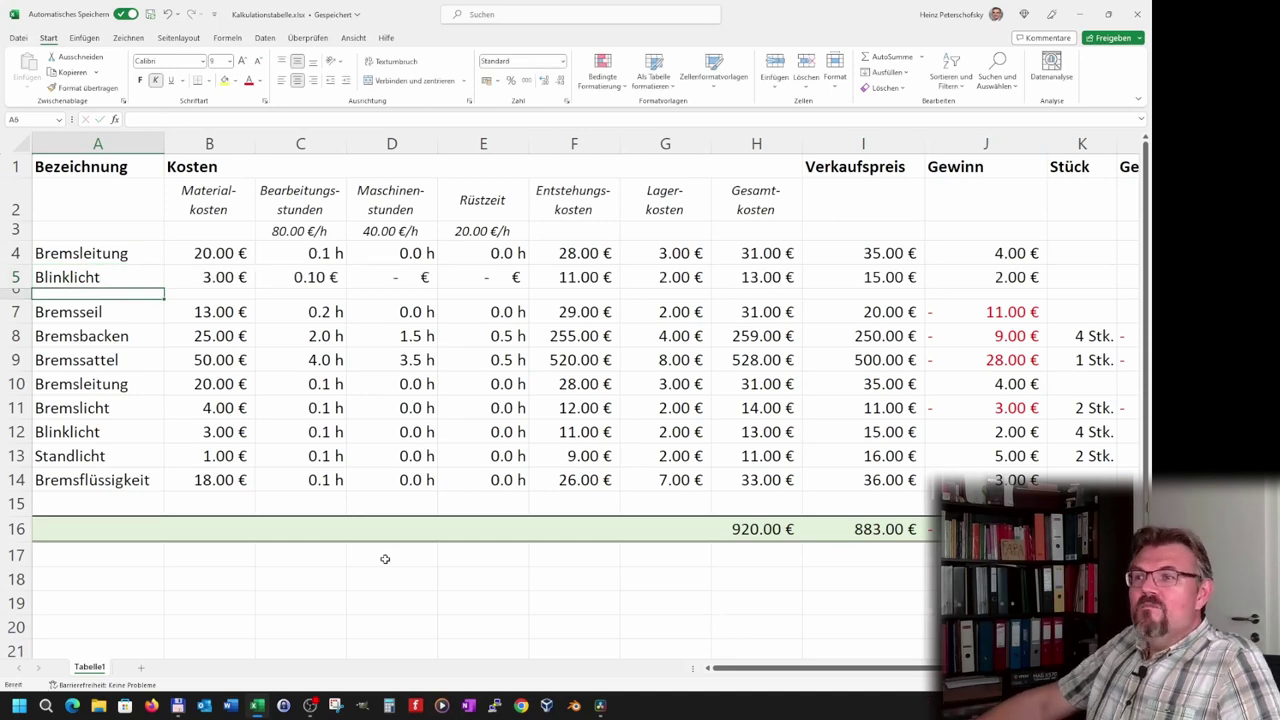
Inspect the B5 XVERWEIS formula without changing it, then reselect A5.
left_click(213, 280)
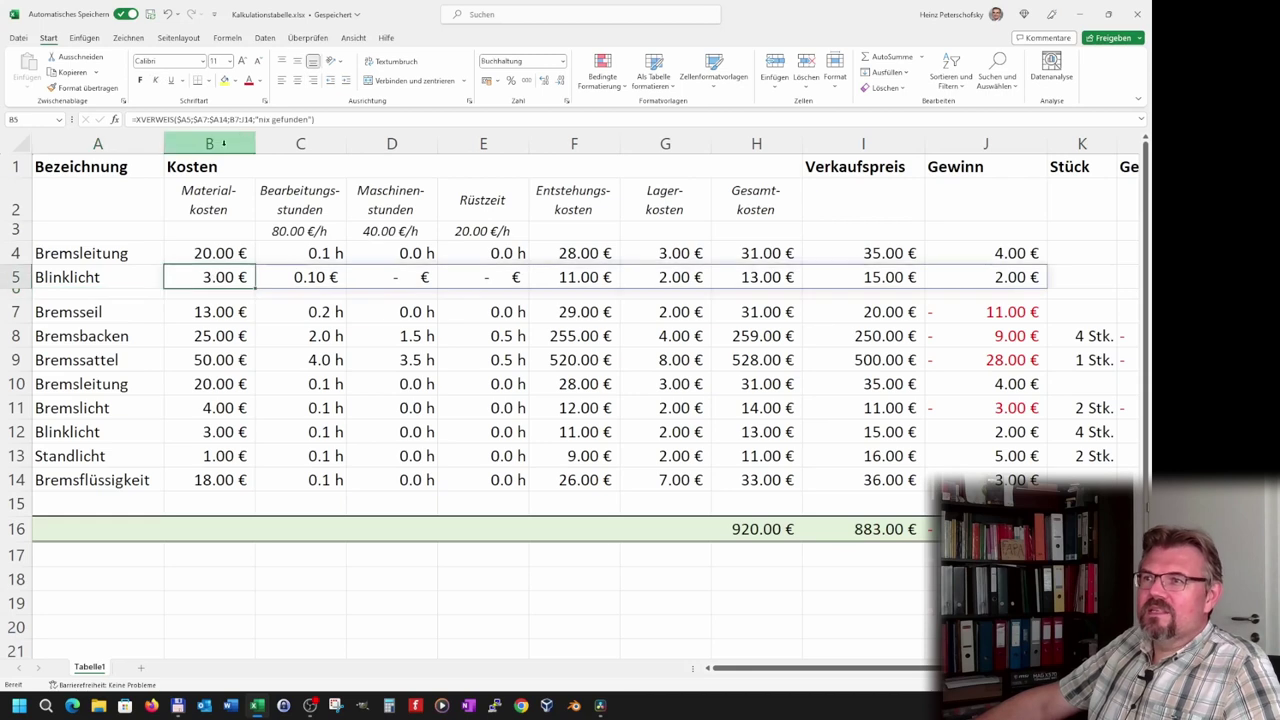
key("F2")
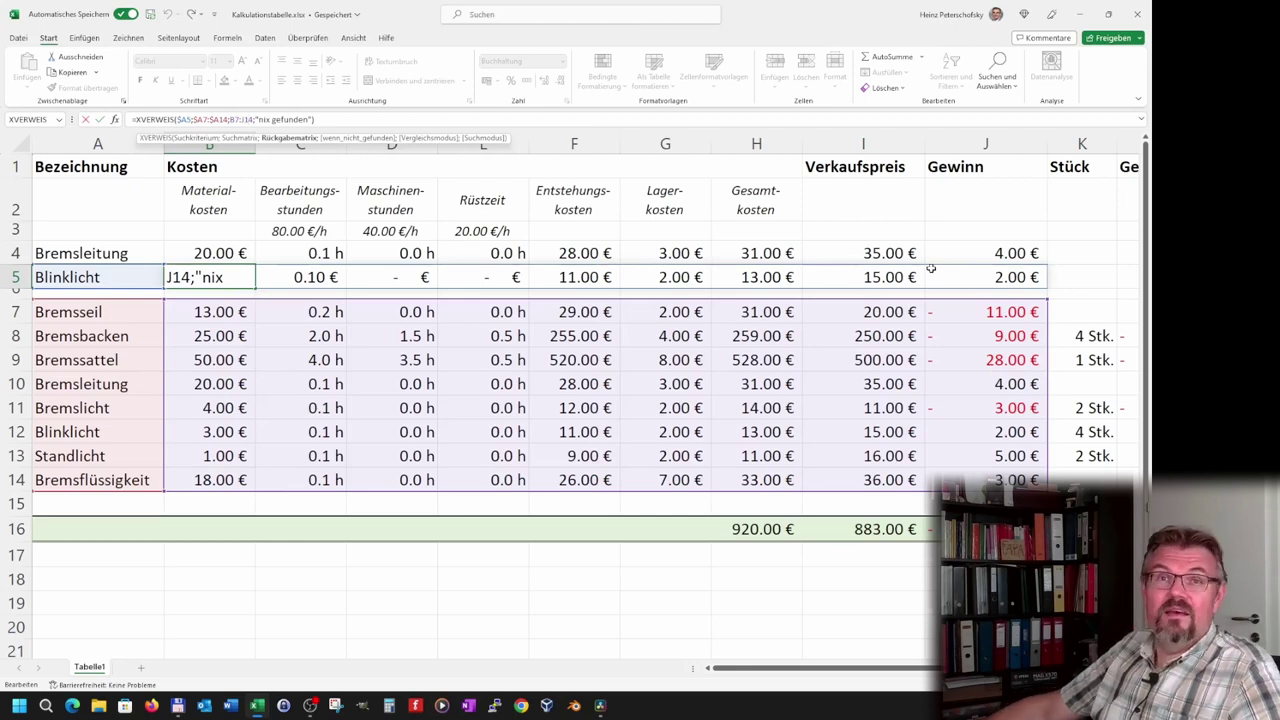
key("Return")
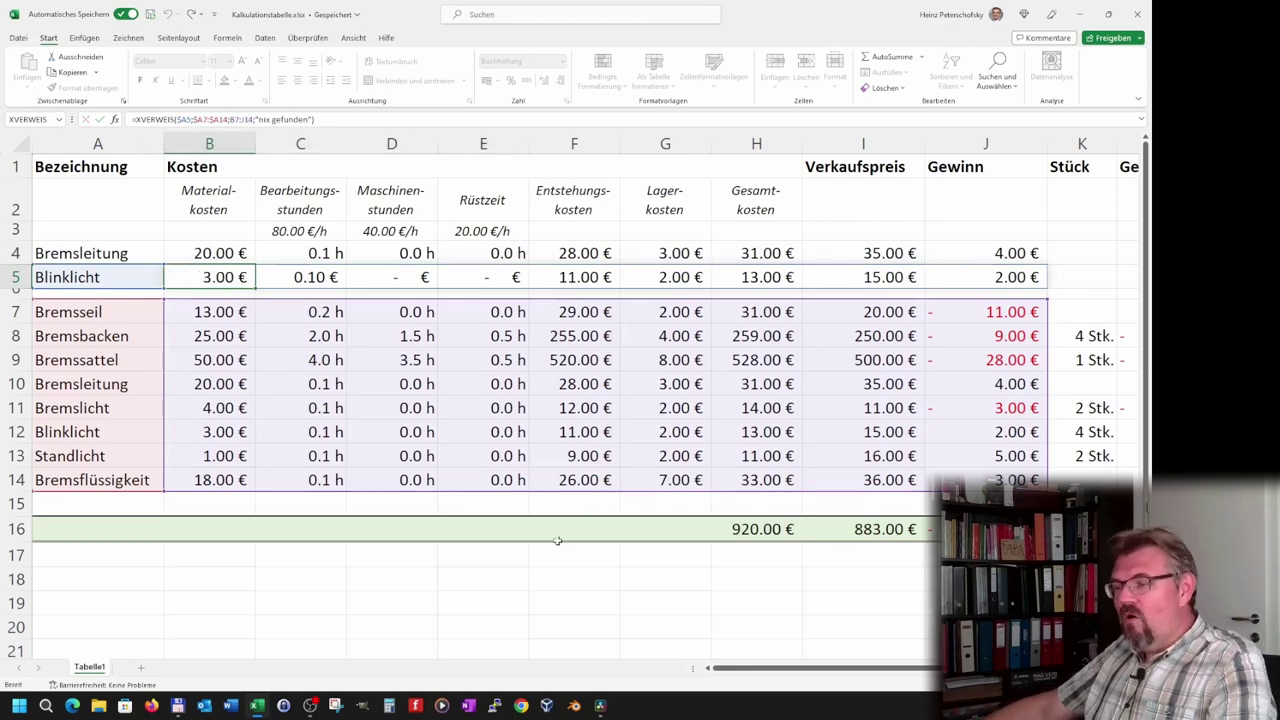
left_click(111, 287)
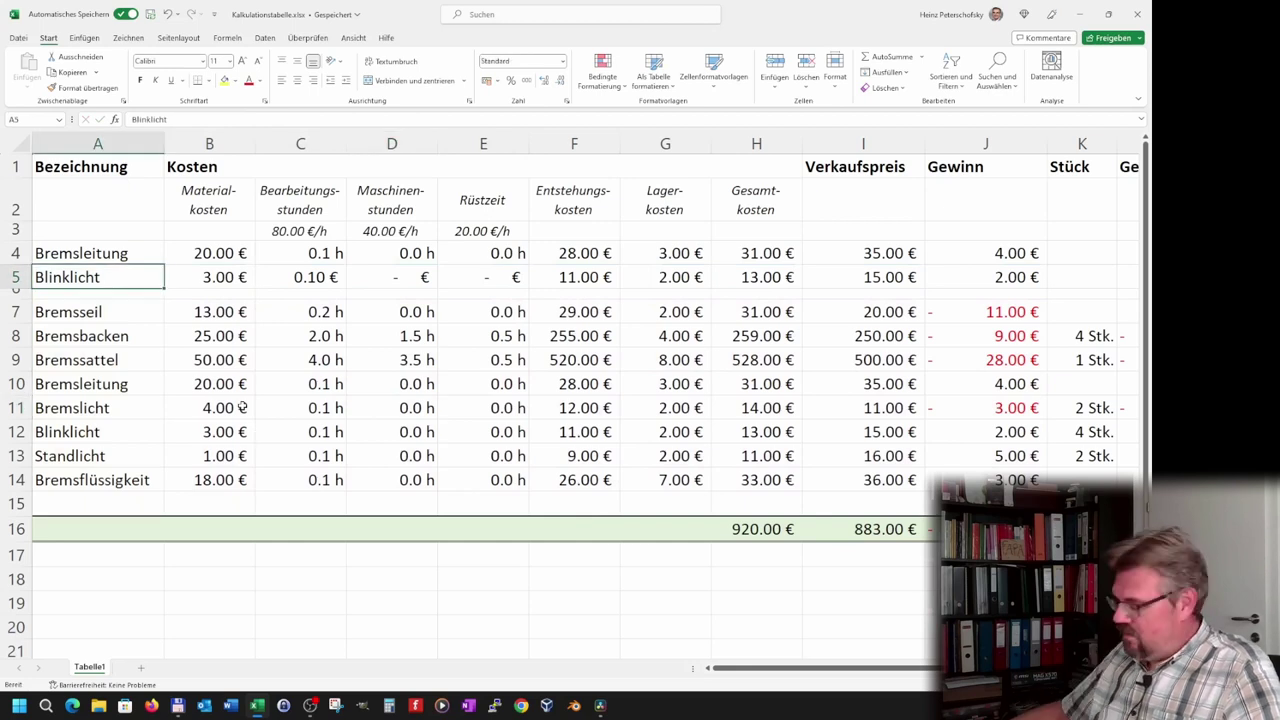
Clear A5 and put the stray text 'enkfbklo' into I5.
key("Delete")
key("Right")
key("Right")
key("Right")
key("Left")
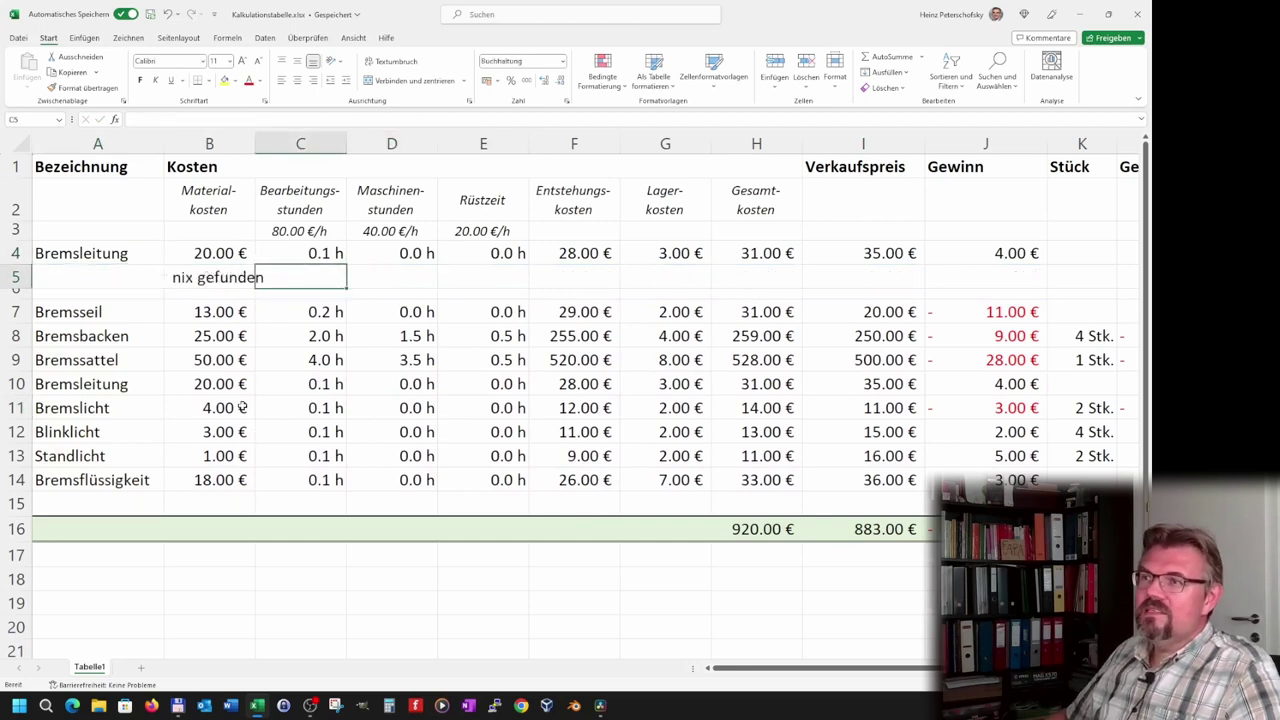
key("Right")
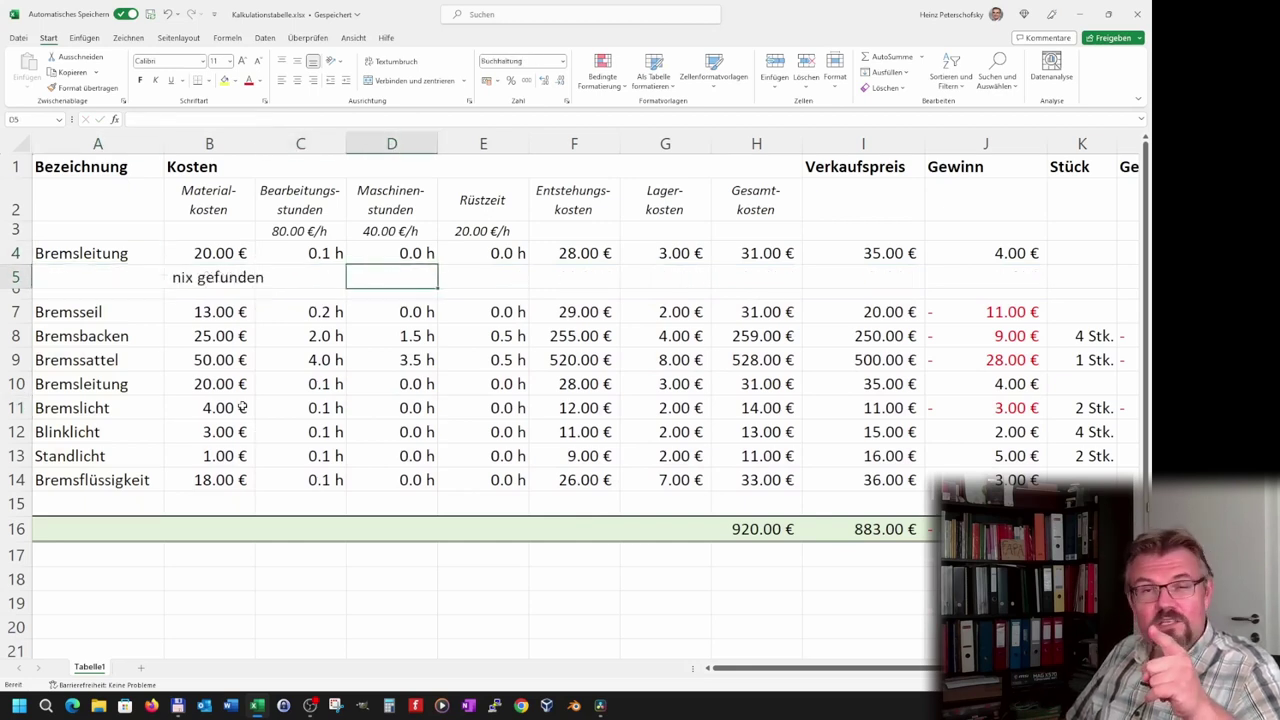
key("Right")
key("Right")
key("Right")
key("Right")
key("Right")
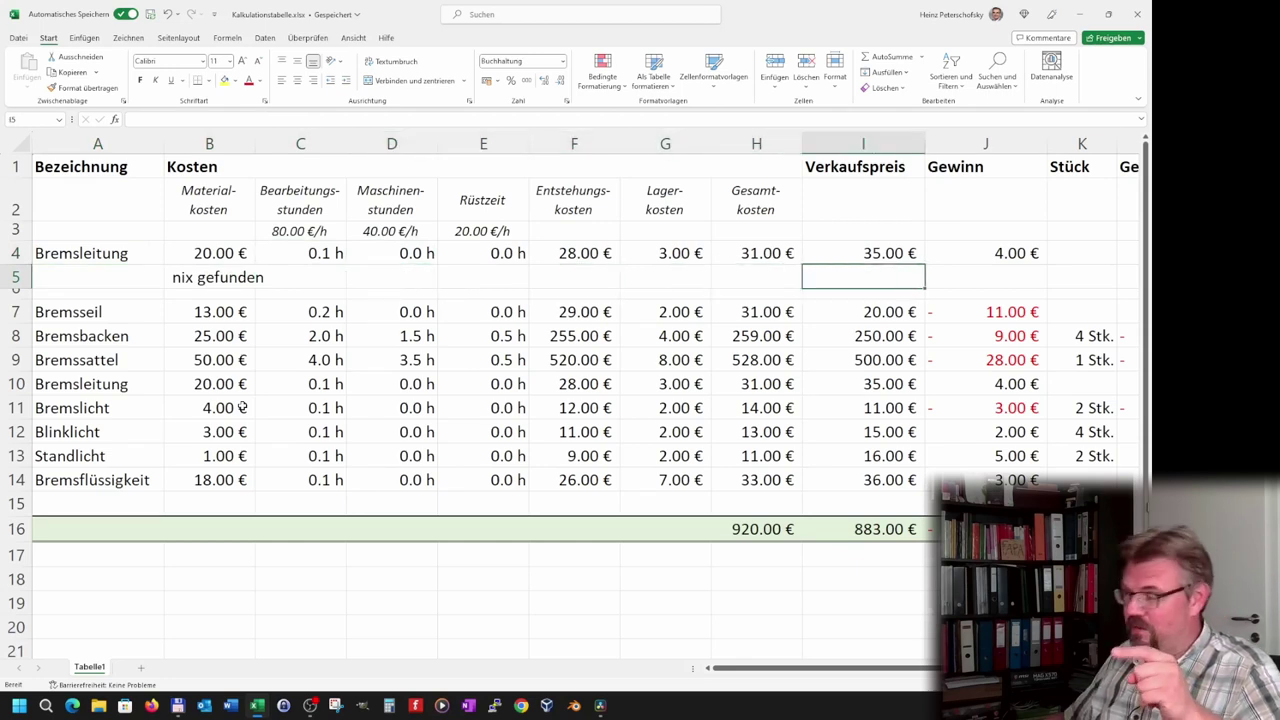
type("enkfbklo")
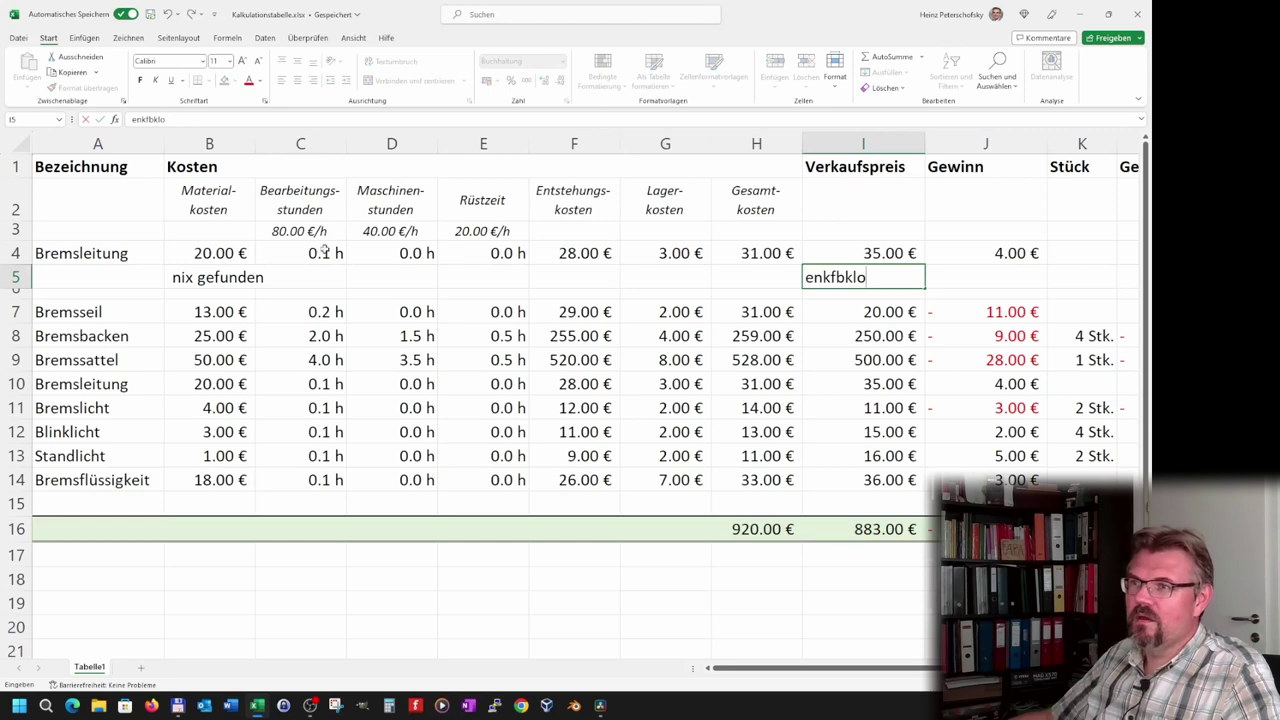
Enter Bremslicht in A5, producing the #ÜBERLAUF! error, and select blocking cell I5.
left_click(86, 267)
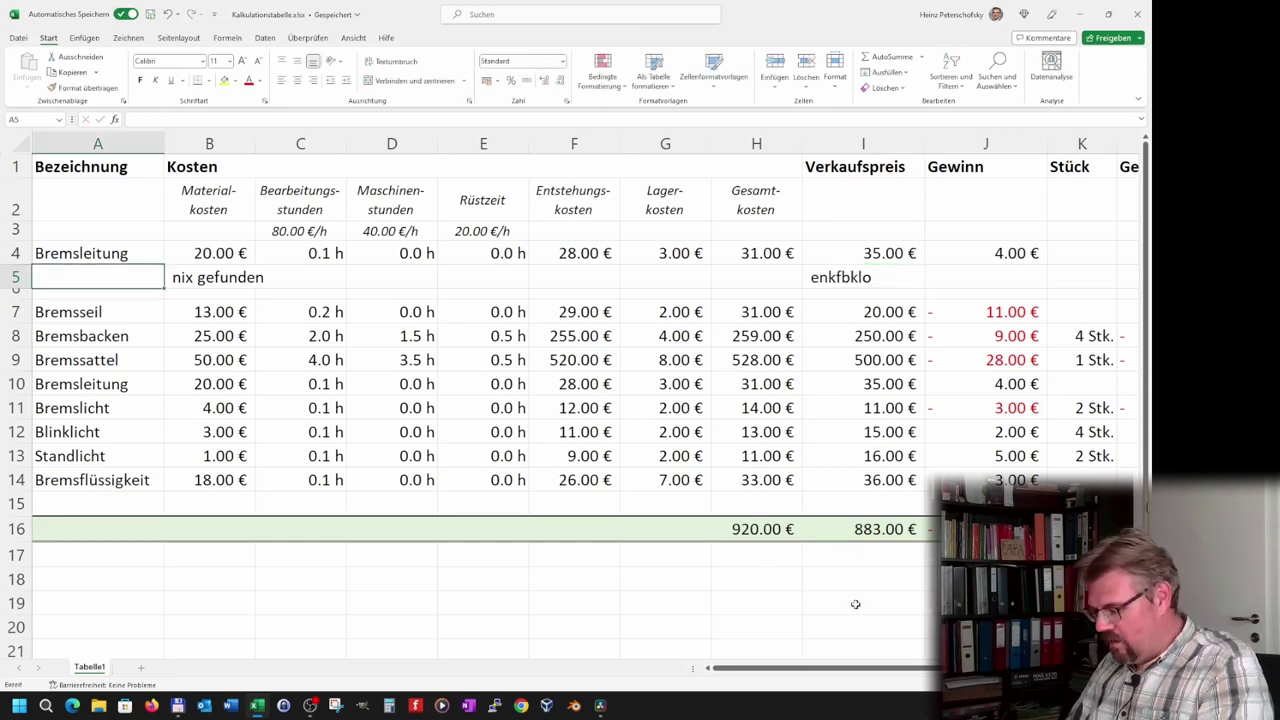
type("Bremslicht")
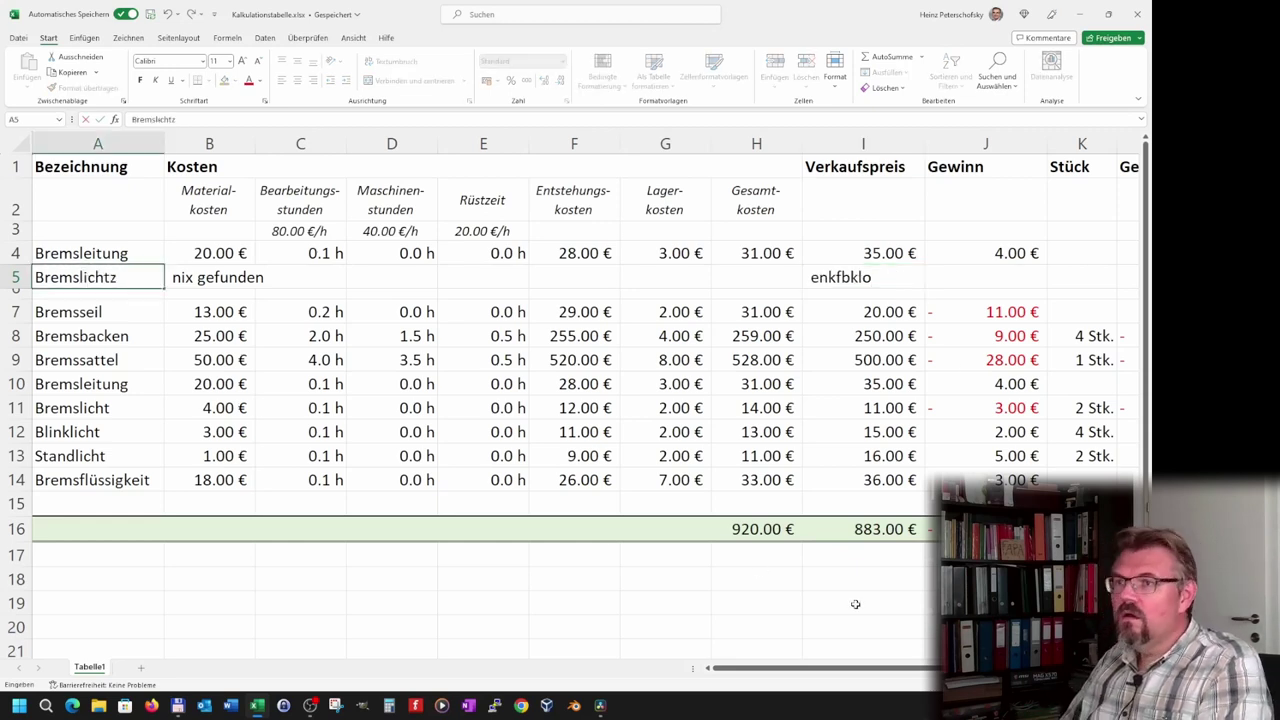
key("ctrl+Return")
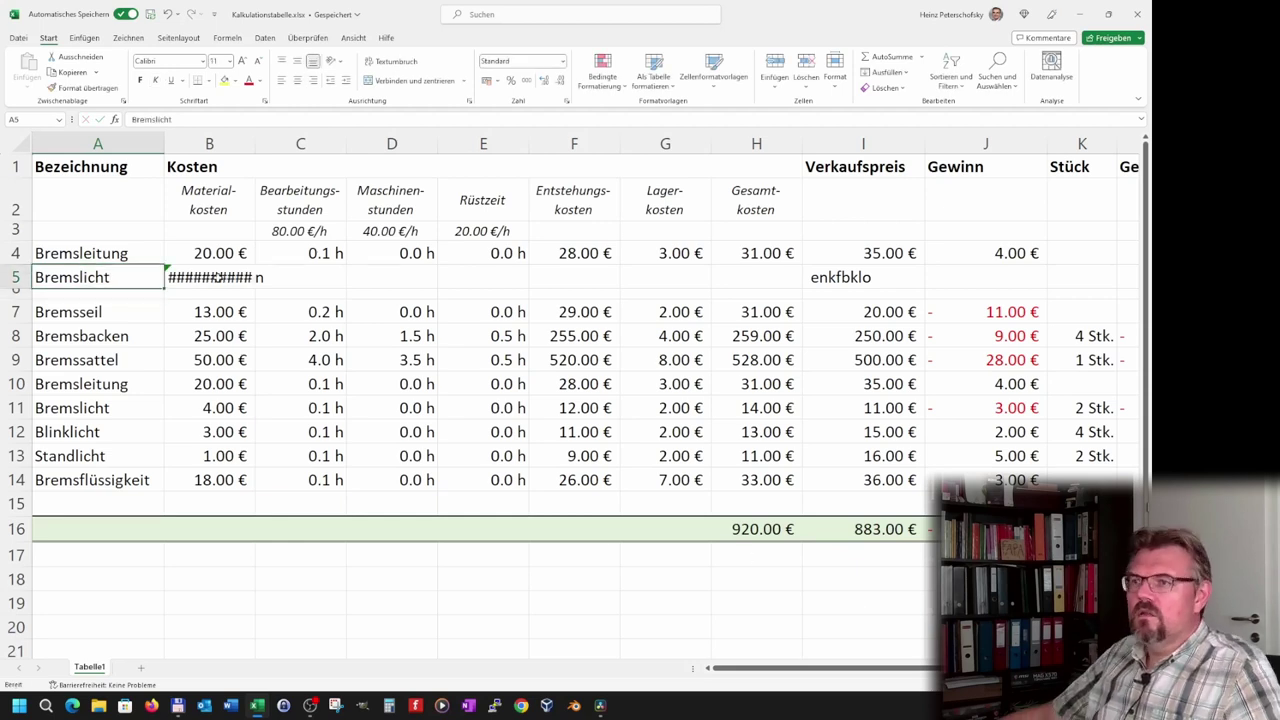
mouse_move(215, 280)
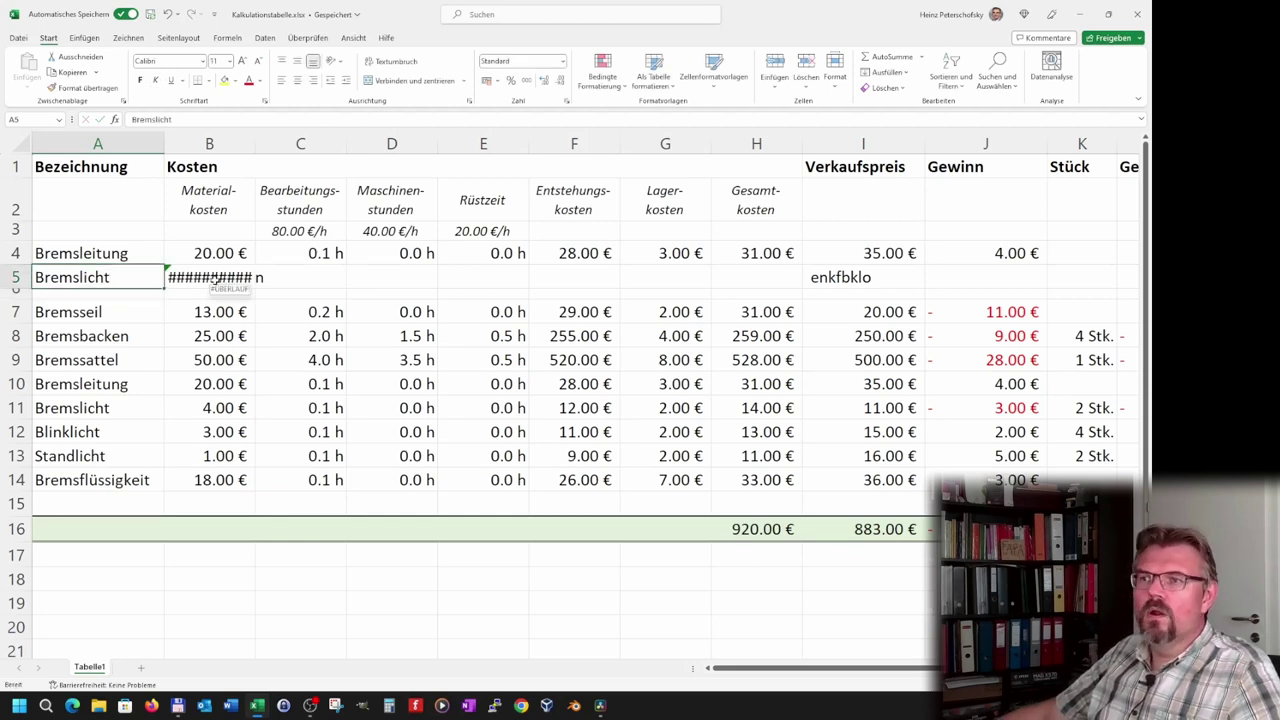
left_click(829, 284)
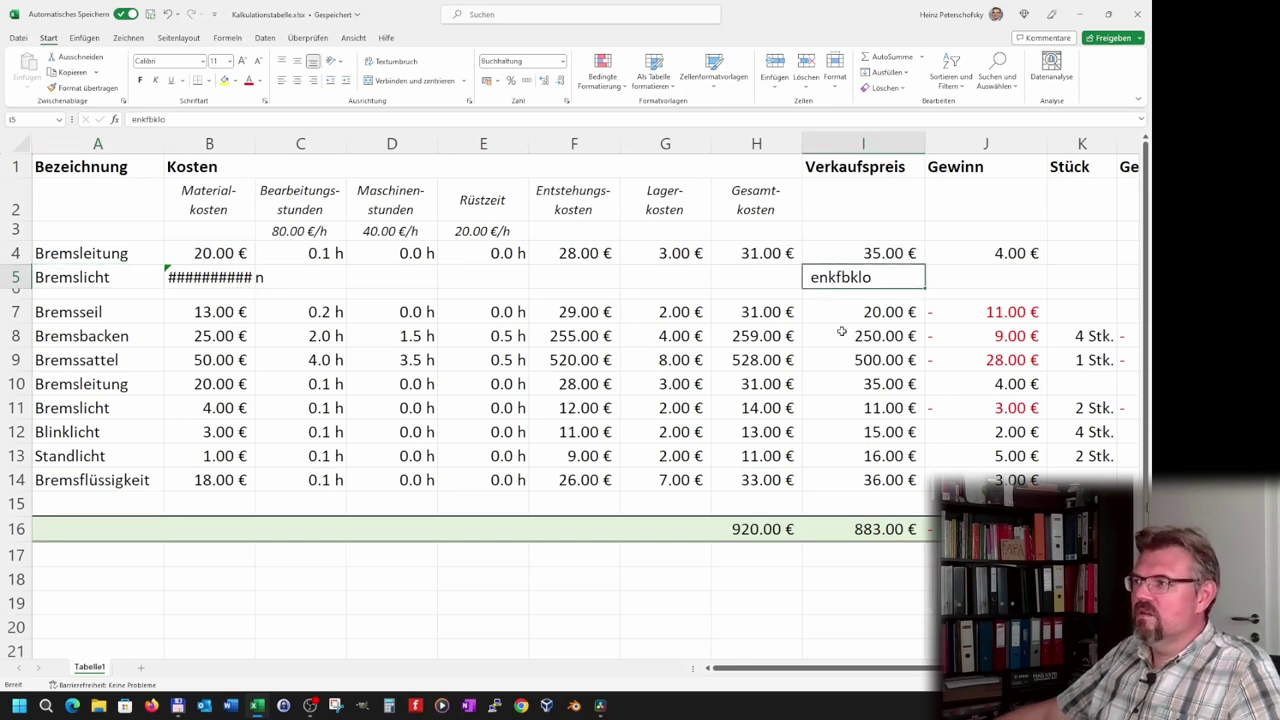
Delete the stray I5 entry so Bremslicht's figures spill, ending at −3.00 € profit.
key("Delete")
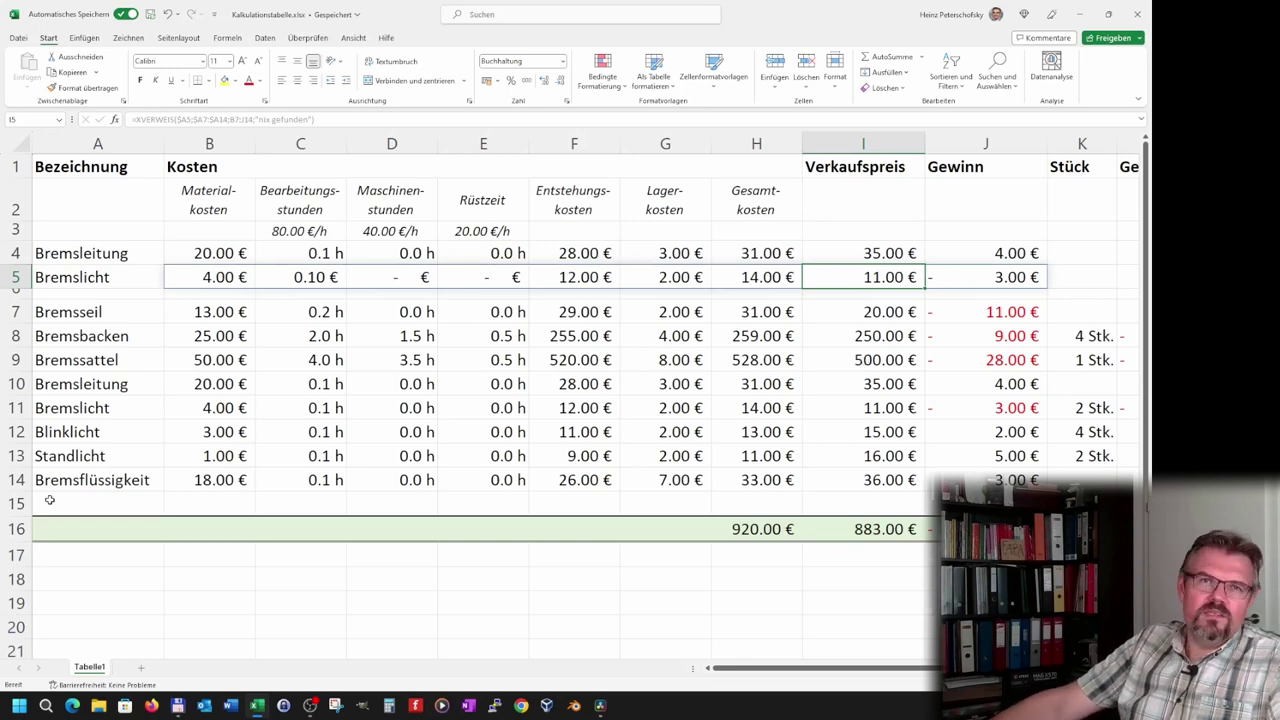
Enter Bremsleitung in A5 as the looked-up item.
left_click(83, 279)
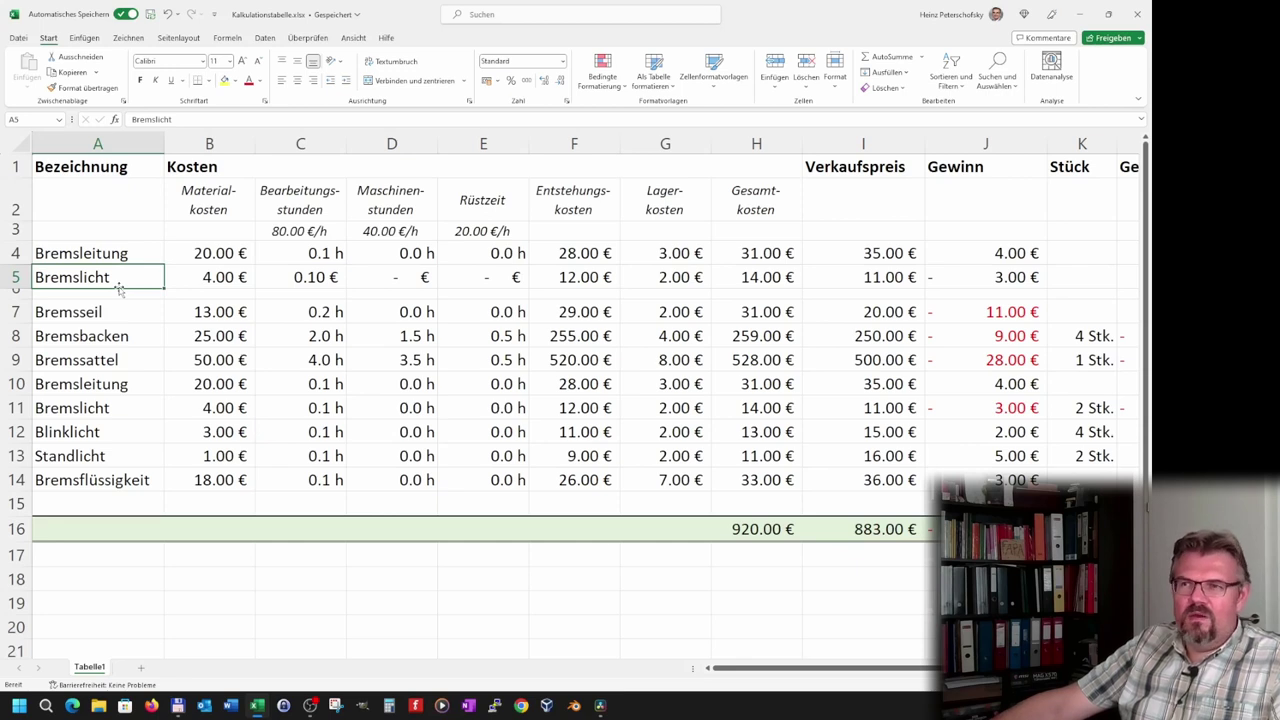
type("Bremsleitung")
key("Return")
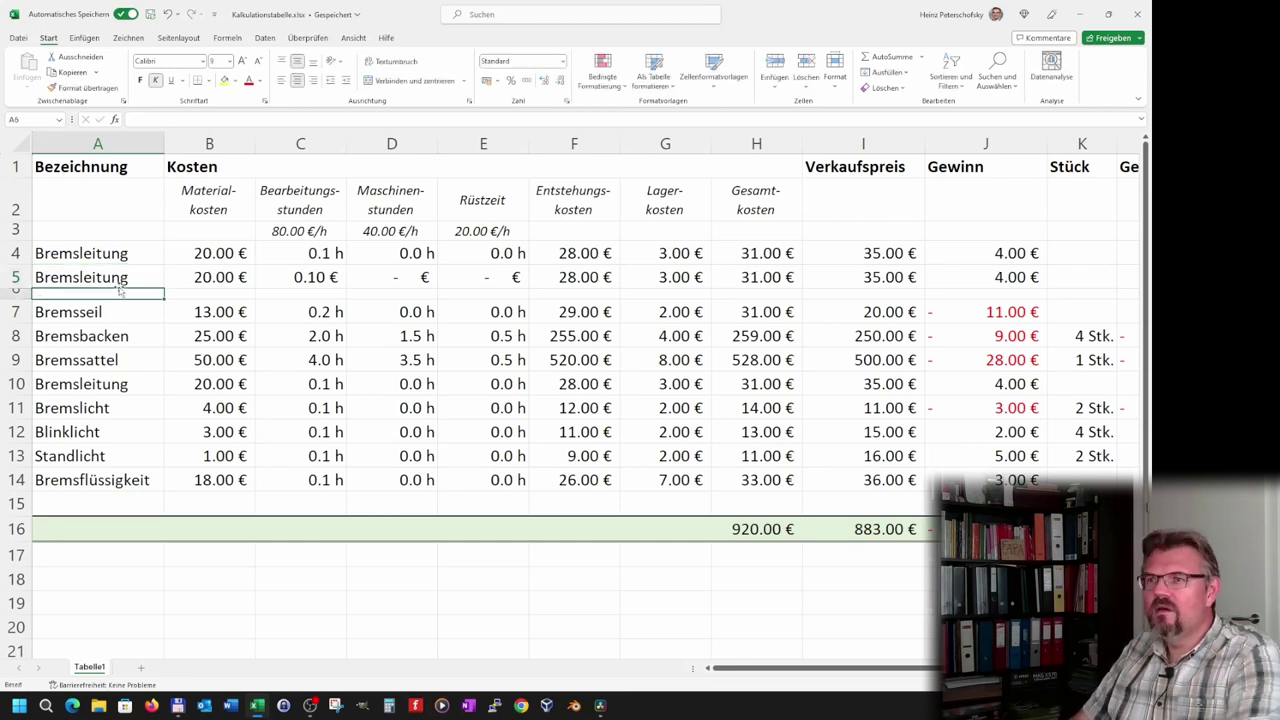
Shorten the A5 name to Bremslei so the lookup shows 'nix gefunden'.
key("F2")
key("BackSpace")
key("BackSpace")
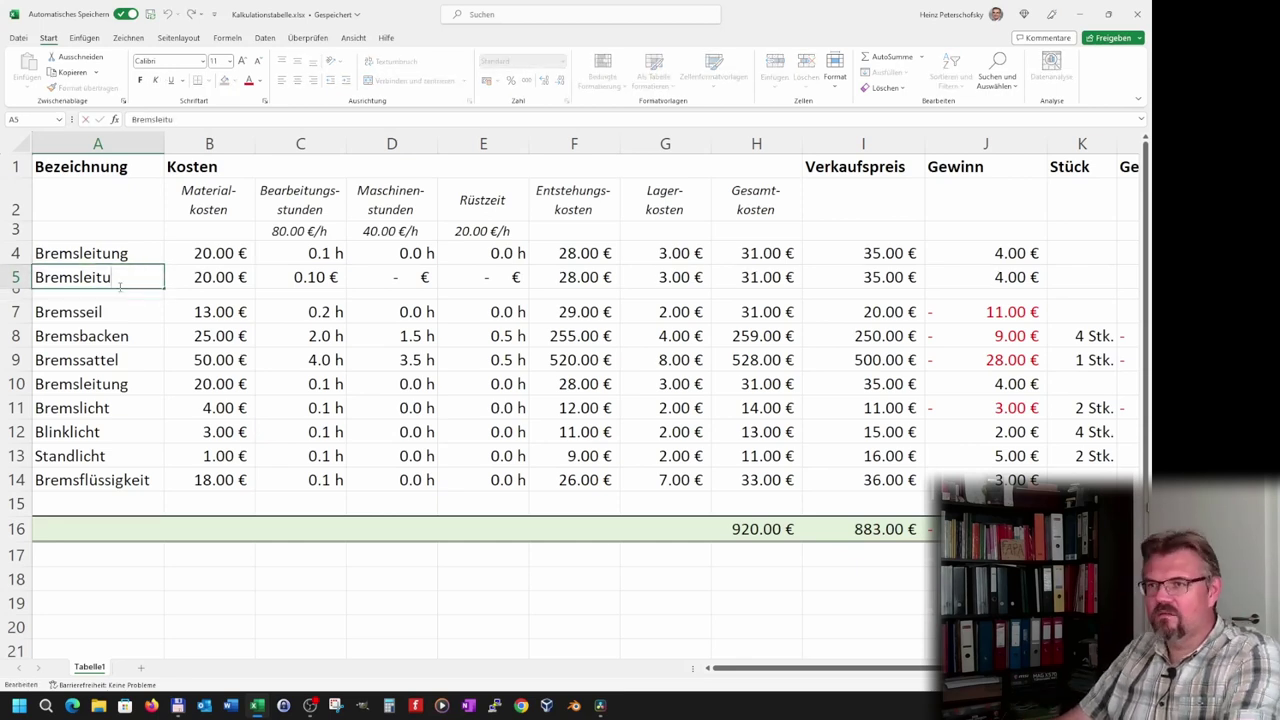
key("Return")
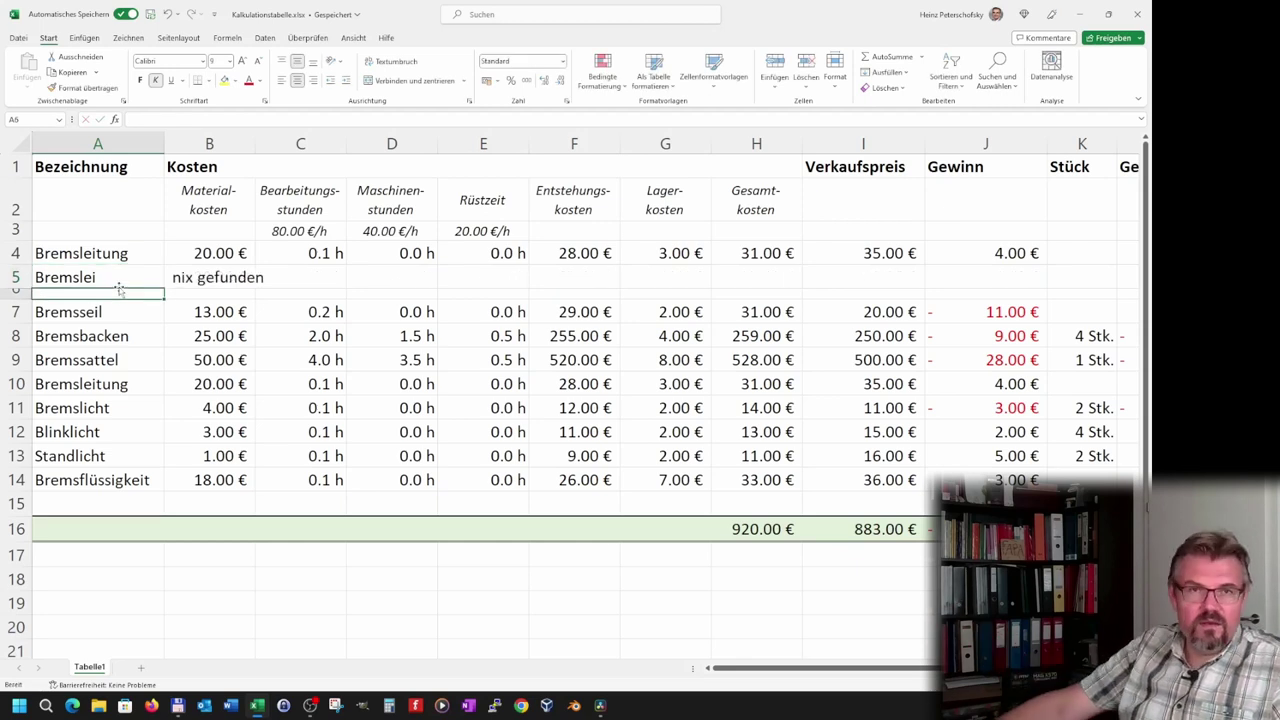